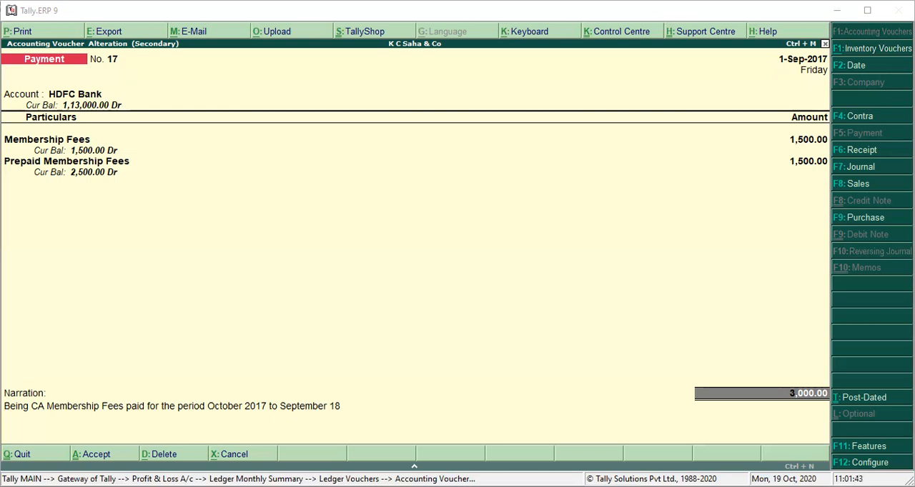
Step: Re-enter 1,500 as the Prepaid Membership Fees amount in the HDFC Bank payment voucher
{"action": "left_click", "coordinate": [550, 298]}
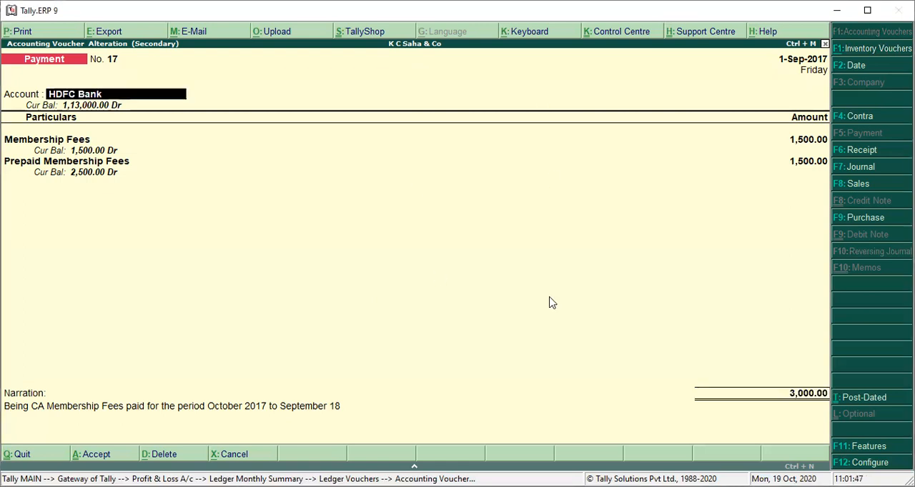
{"action": "key", "text": "Return"}
{"action": "key", "text": "Return"}
{"action": "key", "text": "Return"}
{"action": "key", "text": "Return"}
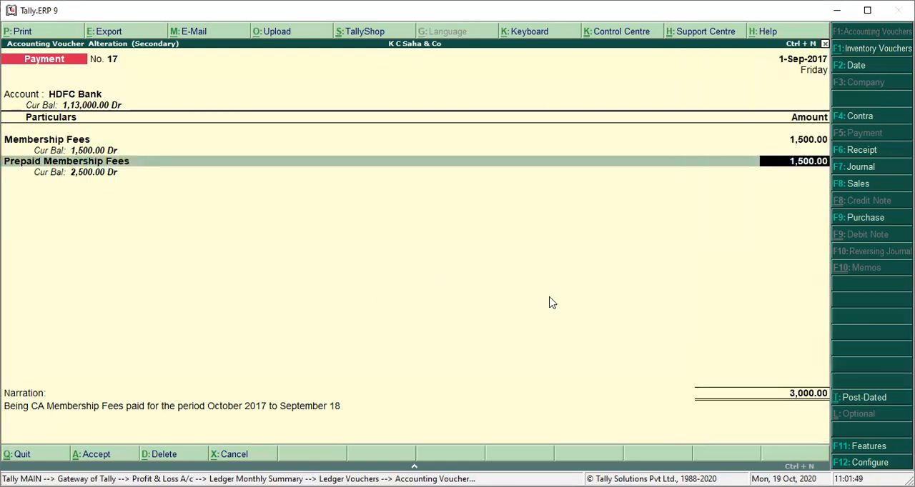
{"action": "key", "text": "BackSpace"}
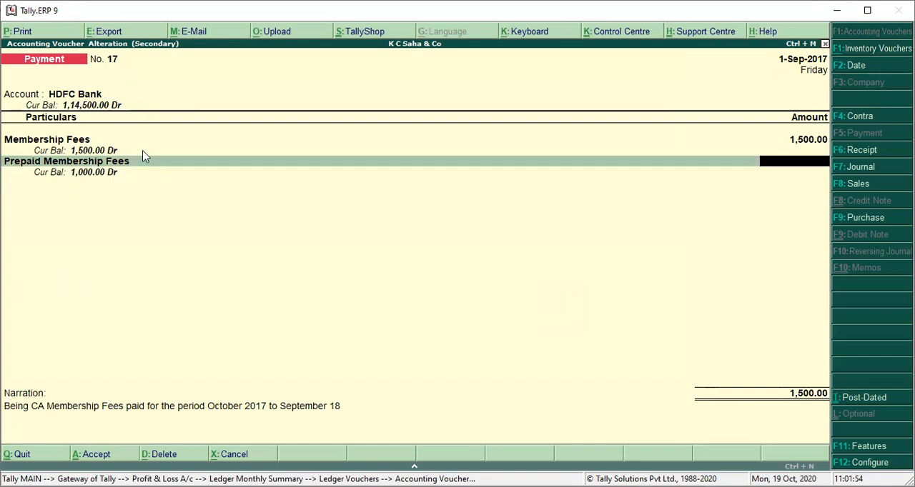
{"action": "type", "text": "1500"}
{"action": "key", "text": "Return"}
Step: Keep the HDFC Bank allocation details and accept the payment voucher
{"action": "key", "text": "Return"}
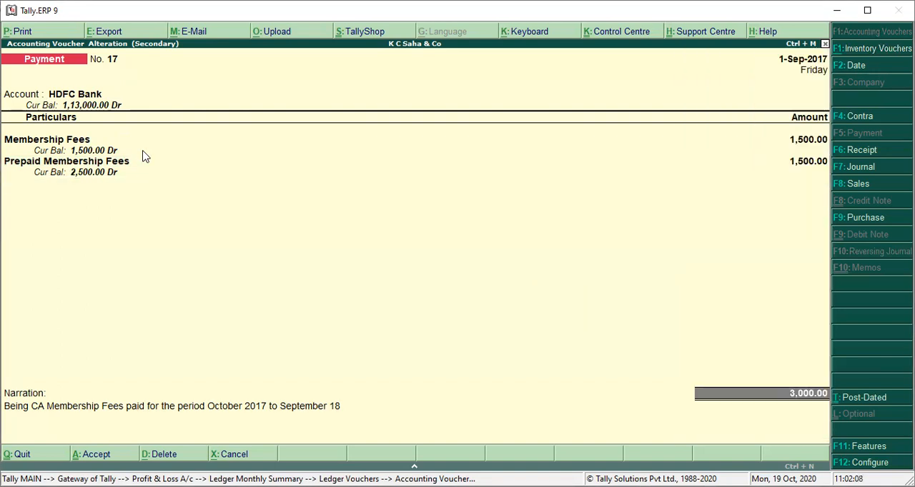
{"action": "key", "text": "Return"}
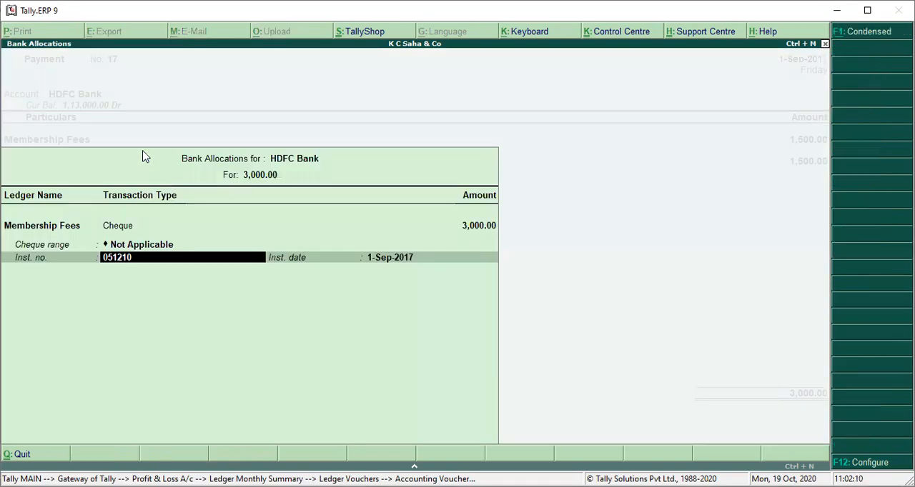
{"action": "key", "text": "ctrl+a"}
{"action": "key", "text": "Return"}
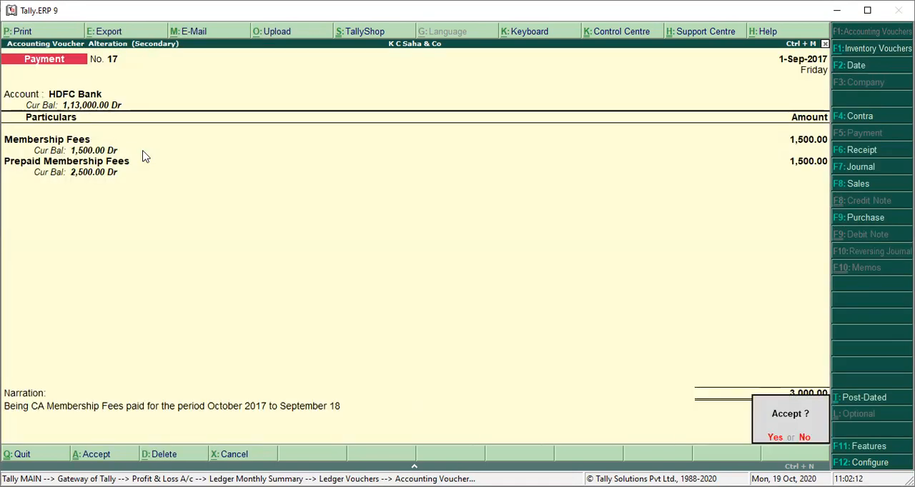
{"action": "key", "text": "Return"}
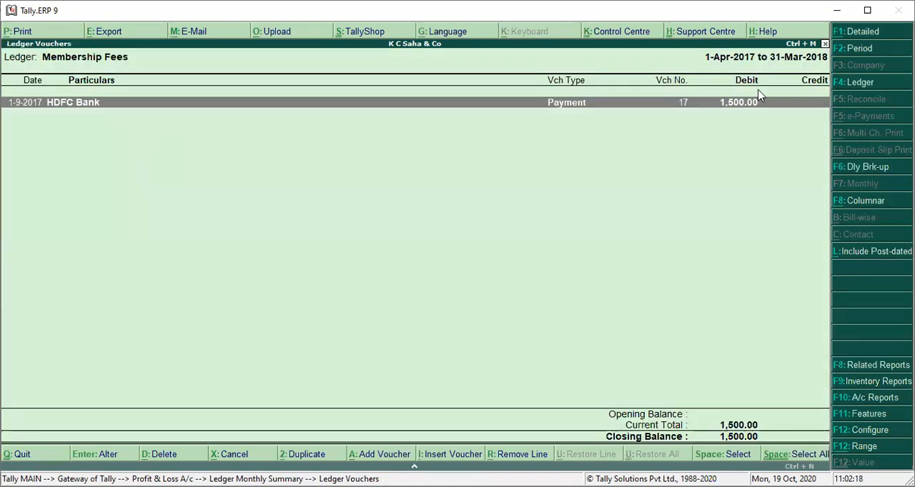
Step: Switch the ledger voucher report from Membership Fees to the Prepaid Membership Fees ledger
{"action": "left_click", "coordinate": [859, 83]}
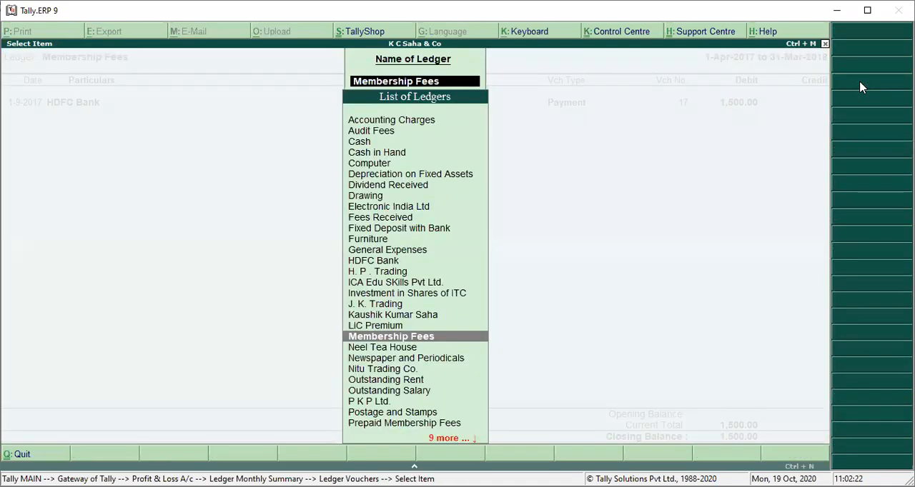
{"action": "type", "text": "Prep"}
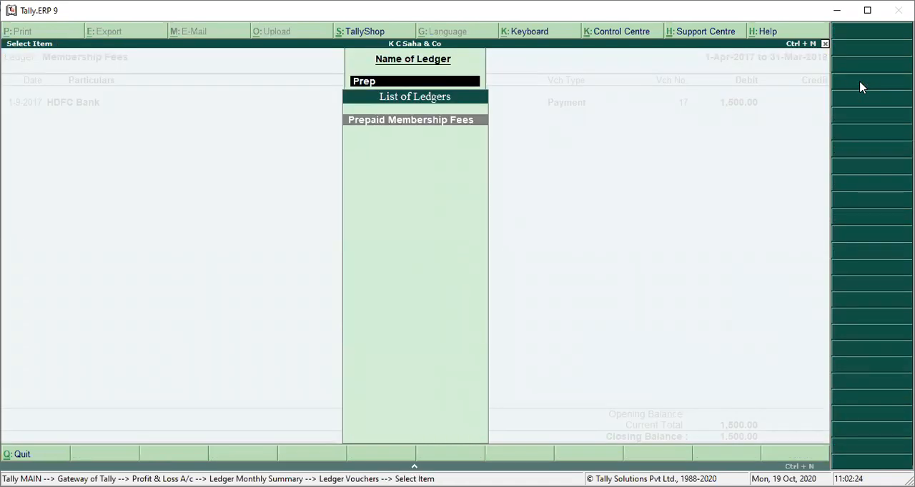
{"action": "key", "text": "Return"}
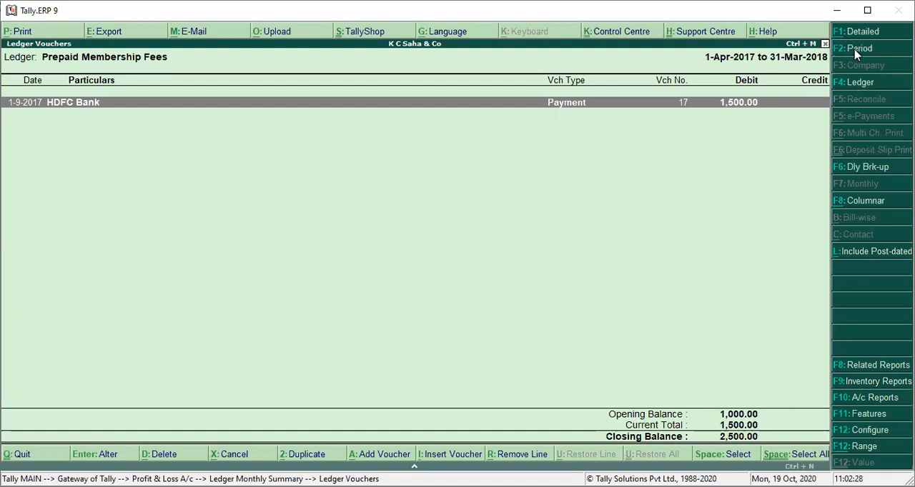
Step: Review the HDFC Bank payment voucher dated 1-9-2017 from the Prepaid Membership Fees ledger and return to the voucher list
{"action": "left_click", "coordinate": [855, 50]}
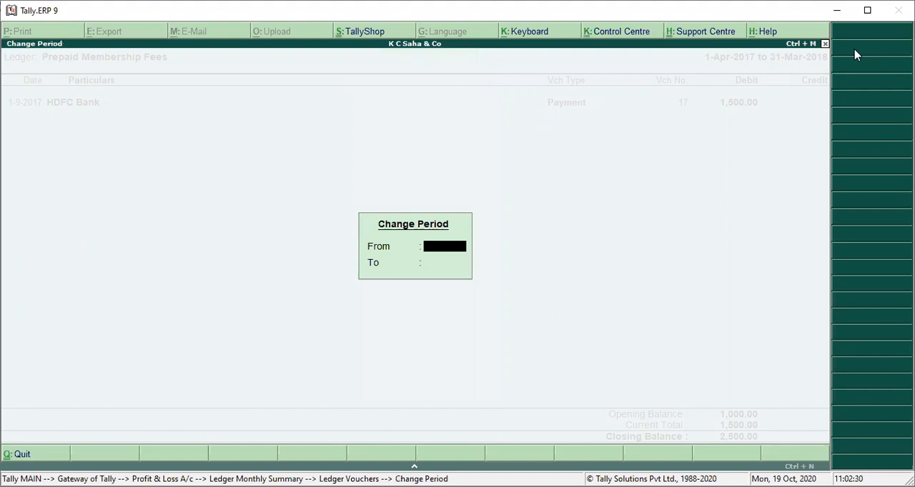
{"action": "key", "text": "Escape"}
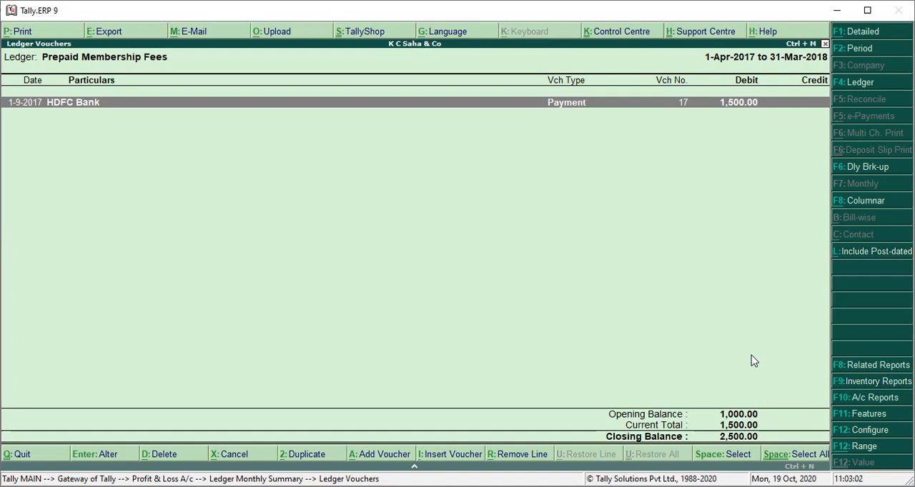
{"action": "key", "text": "Return"}
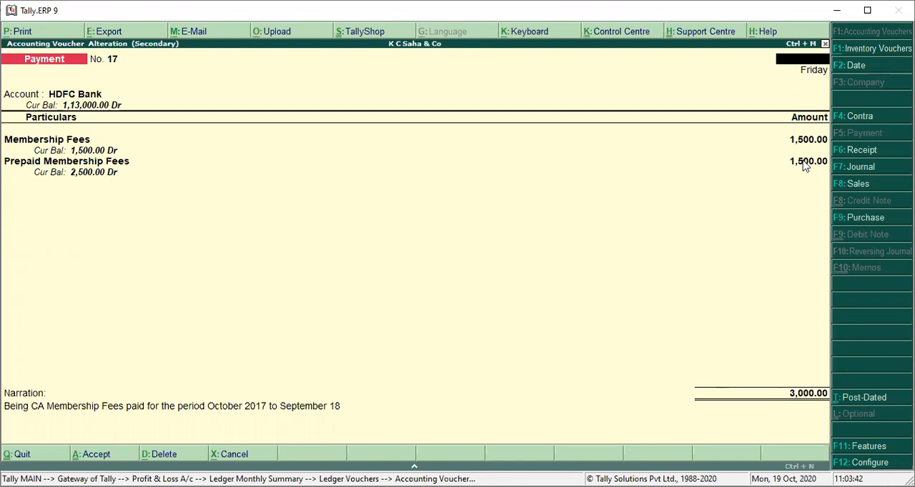
{"action": "key", "text": "Escape"}
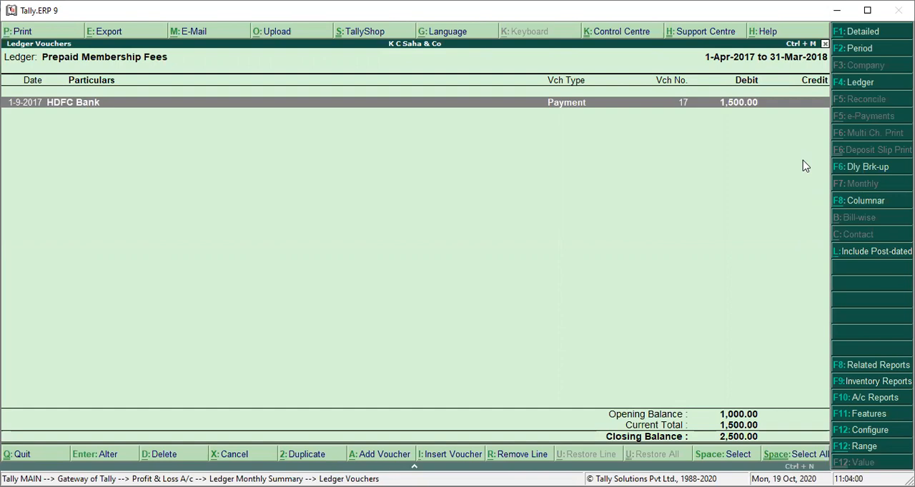
Step: Insert a journal voucher from the ledger report and debit Membership Fees with 1,000
{"action": "key", "text": "Return"}
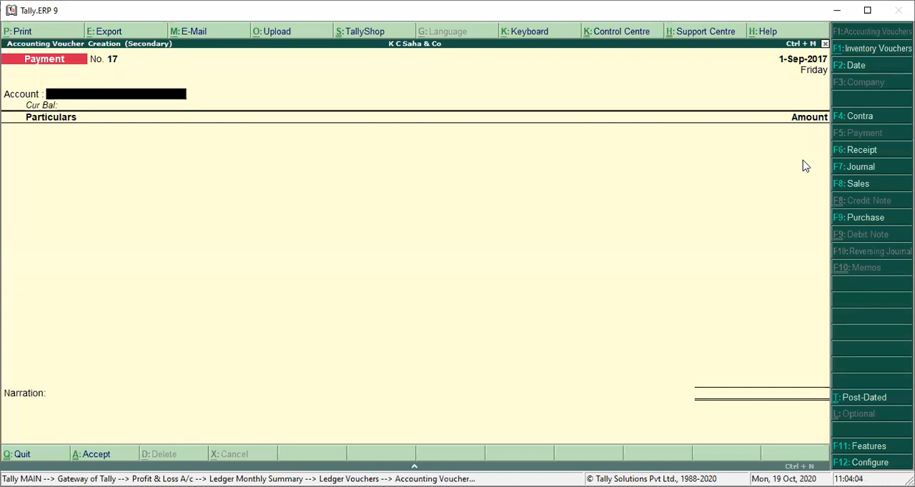
{"action": "key", "text": "Escape"}
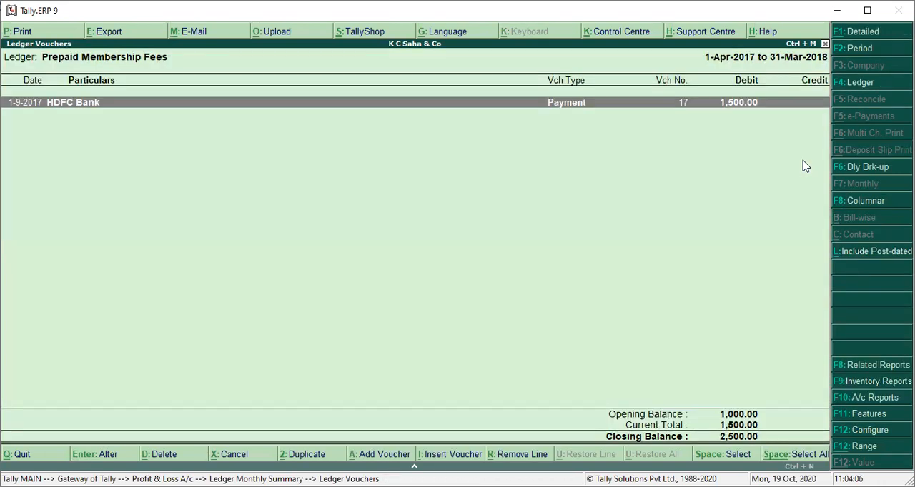
{"action": "key", "text": "alt+i"}
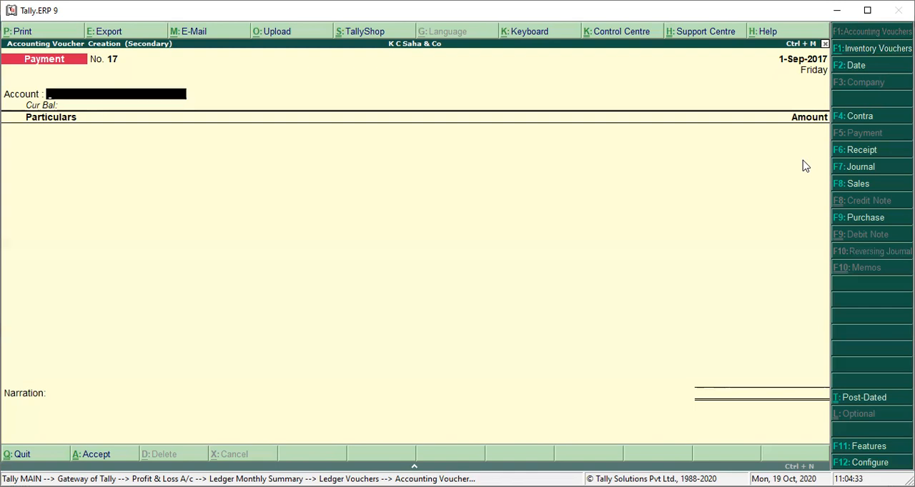
{"action": "key", "text": "F7"}
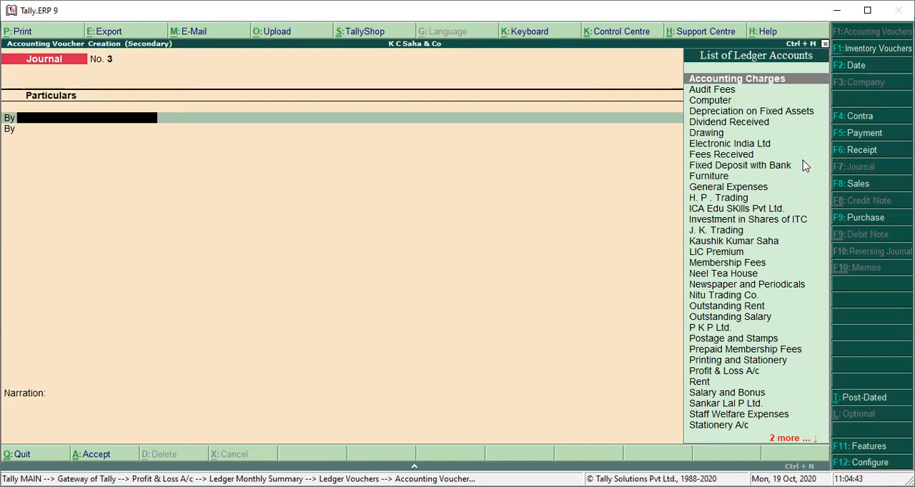
{"action": "type", "text": "Mem"}
{"action": "key", "text": "Return"}
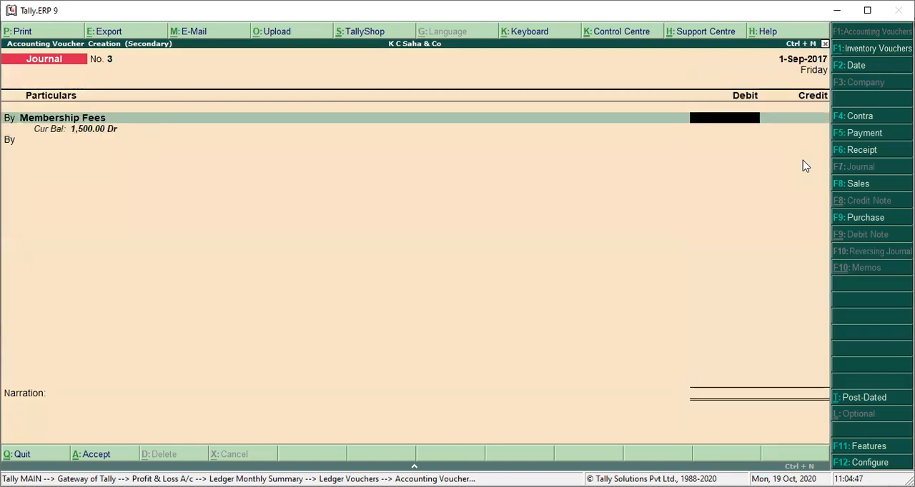
{"action": "type", "text": "1000"}
{"action": "key", "text": "Return"}
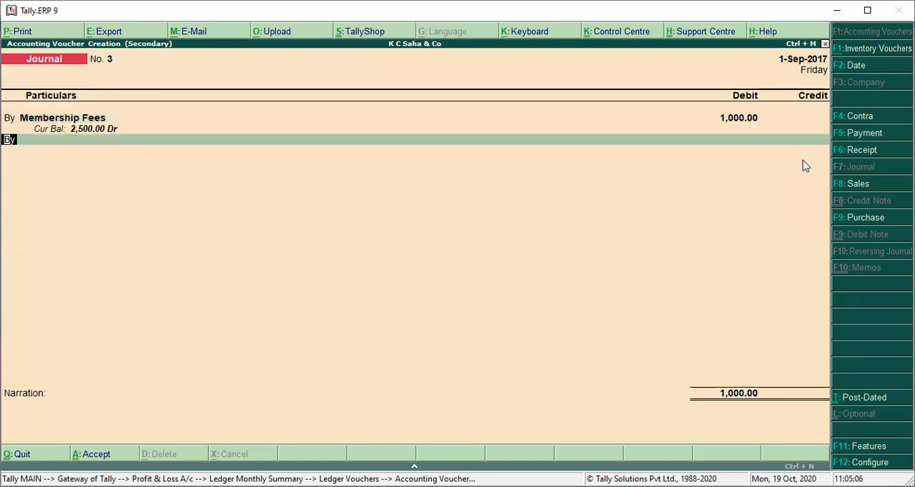
Step: Credit Prepaid Membership Fees with 1,000 on the second line of the journal voucher
{"action": "key", "text": "t"}
{"action": "key", "text": "Return"}
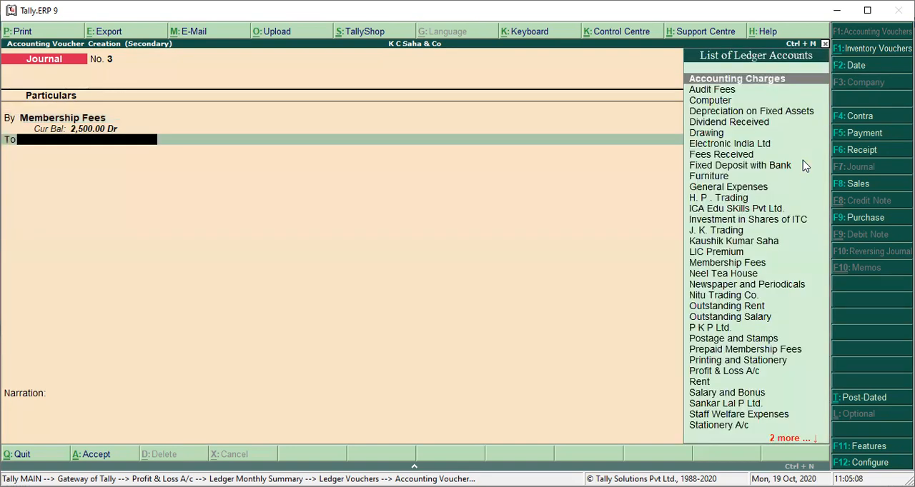
{"action": "type", "text": "Pre"}
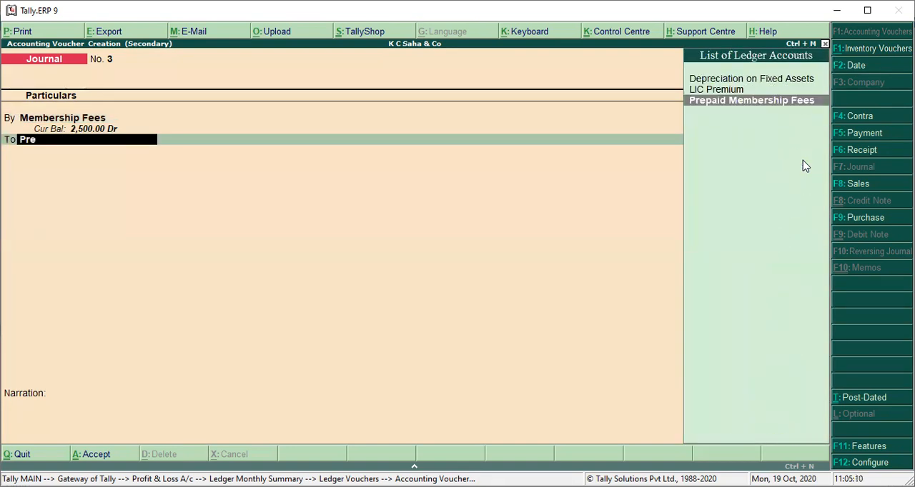
{"action": "key", "text": "Return"}
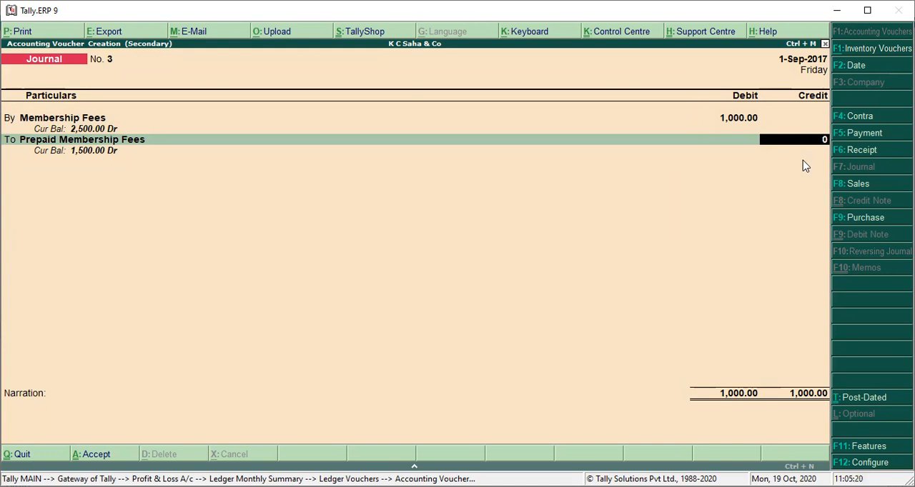
{"action": "key", "text": "Return"}
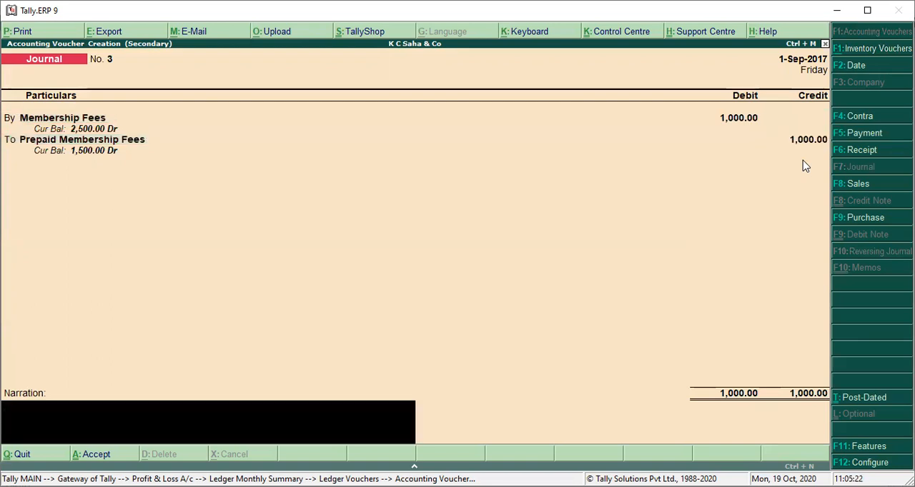
{"action": "key", "text": "BackSpace"}
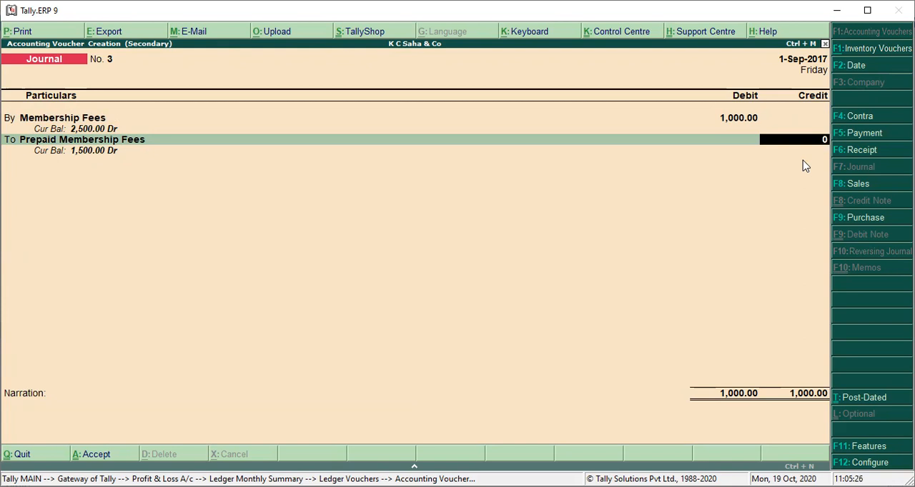
{"action": "key", "text": "Return"}
{"action": "key", "text": "BackSpace"}
{"action": "key", "text": "Return"}
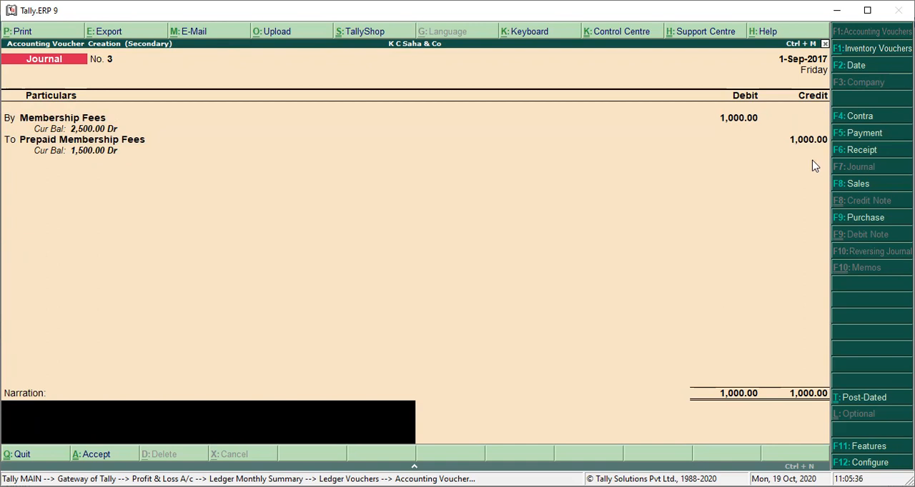
Step: Set the journal voucher's date to 31-Mar-2018
{"action": "left_click", "coordinate": [859, 68]}
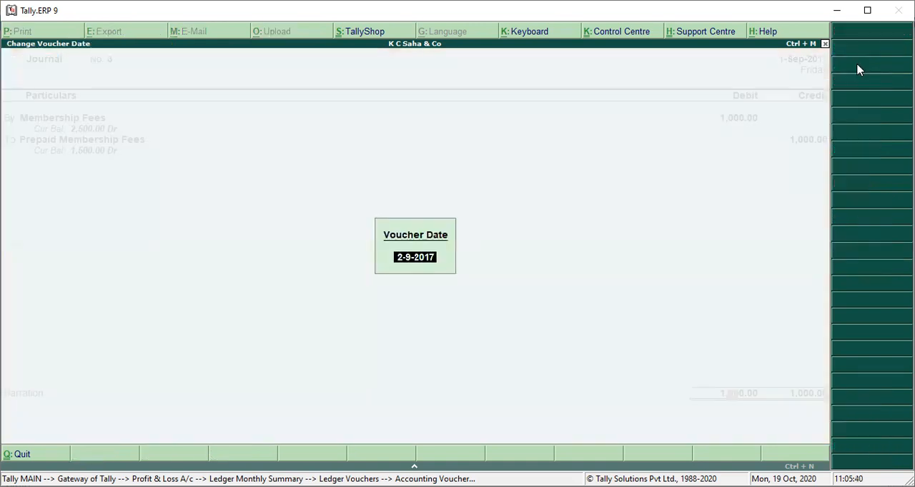
{"action": "type", "text": "31-3-"}
{"action": "key", "text": "Return"}
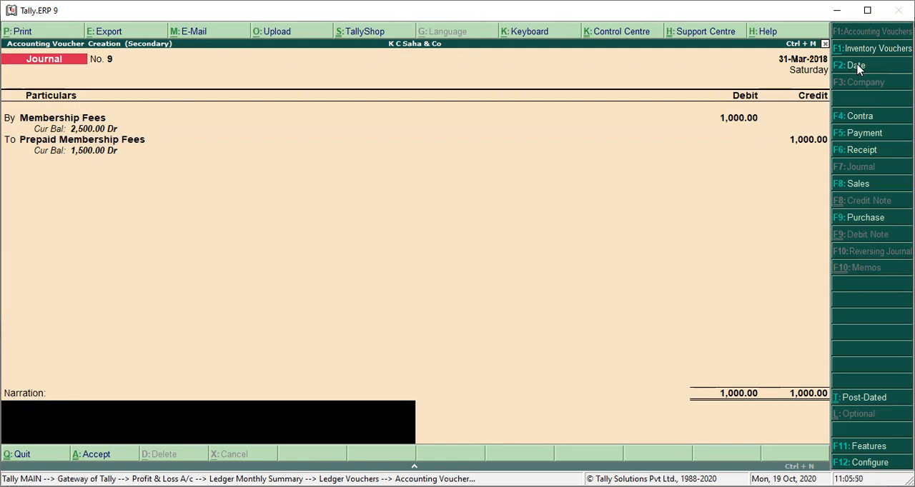
Step: Try to change the journal voucher's date to 1-4-2018
{"action": "left_click", "coordinate": [859, 69]}
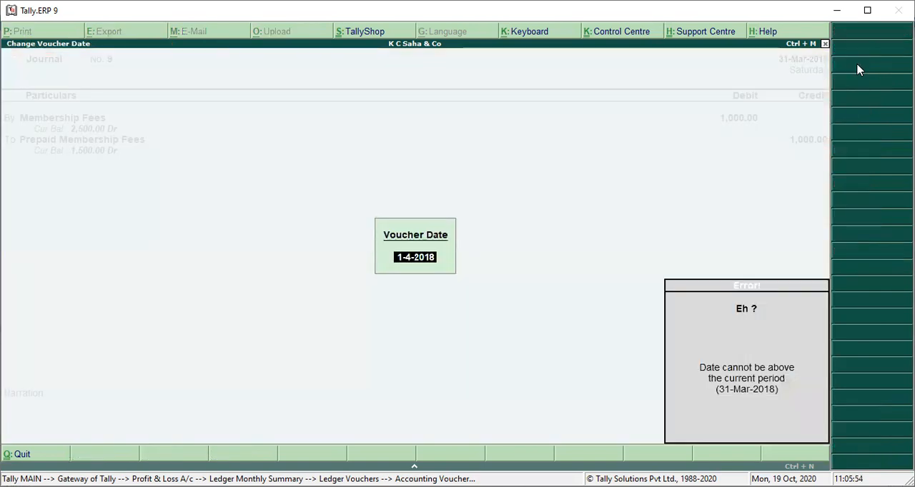
{"action": "key", "text": "Escape"}
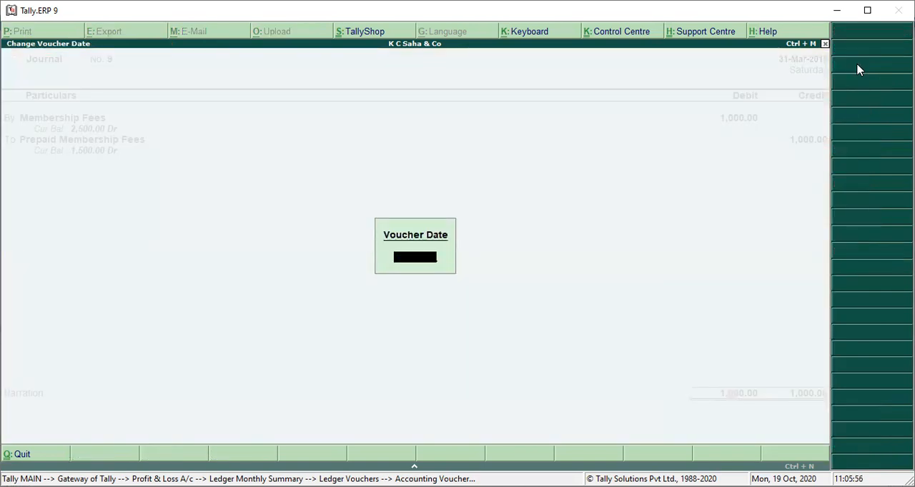
{"action": "key", "text": "Escape"}
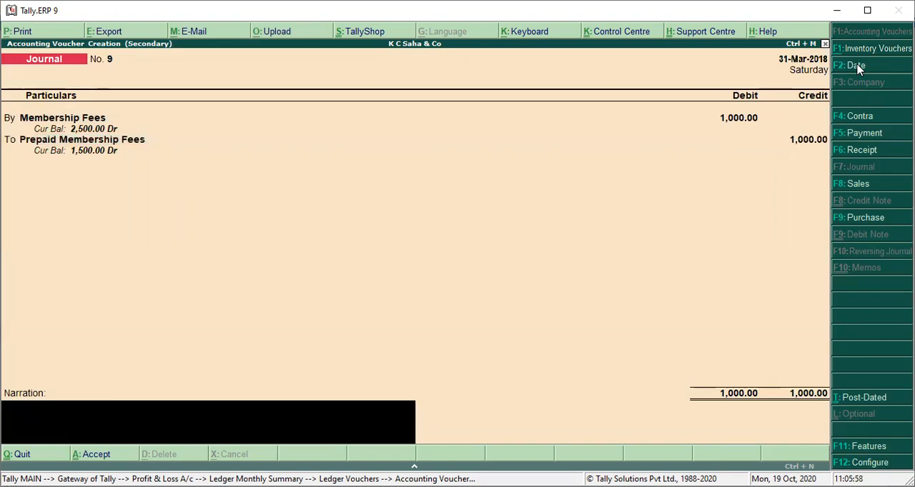
Step: Enter the journal narration "being last year prepaid of membership fees is transfer in the current year"
{"action": "key", "text": "Return"}
{"action": "key", "text": "Escape"}
{"action": "type", "text": "being last year"}
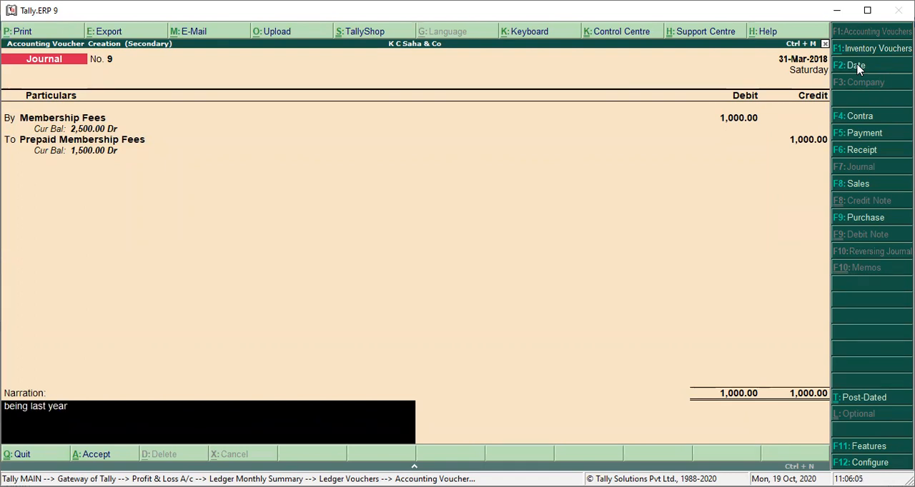
{"action": "type", "text": " prepaid of mem"}
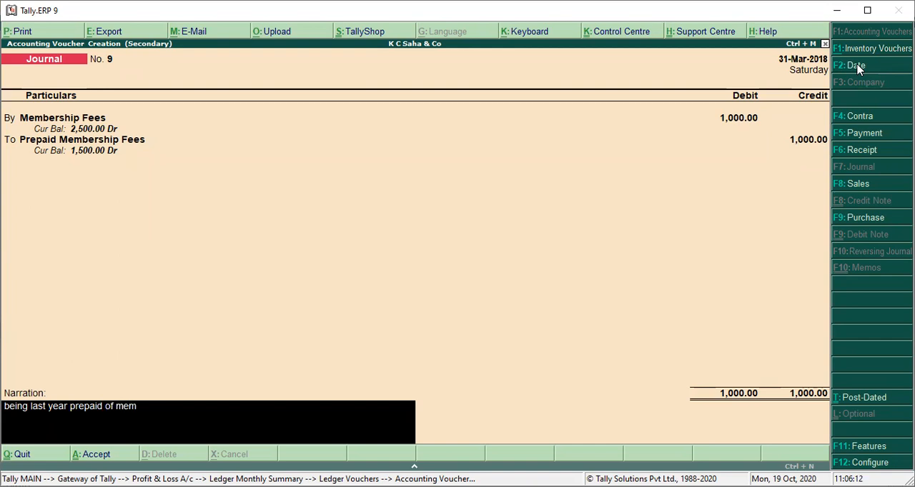
{"action": "type", "text": "bership fees is trans"}
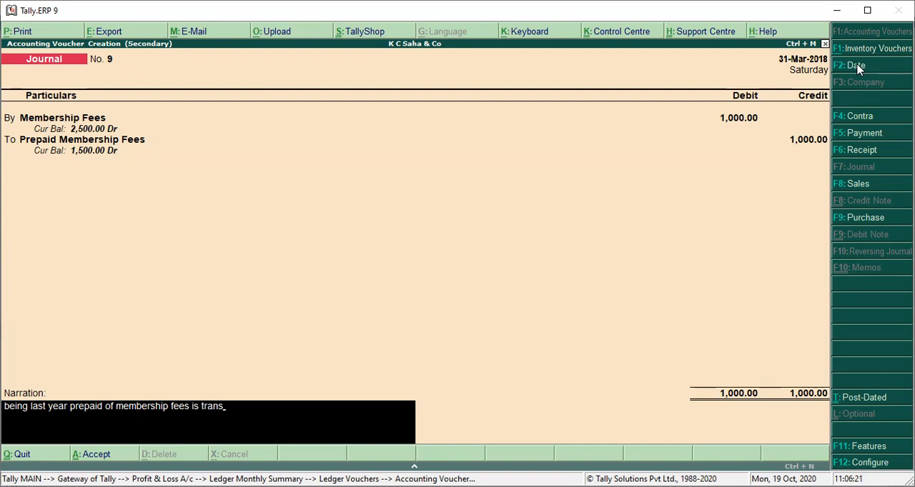
{"action": "type", "text": "fer in the current year"}
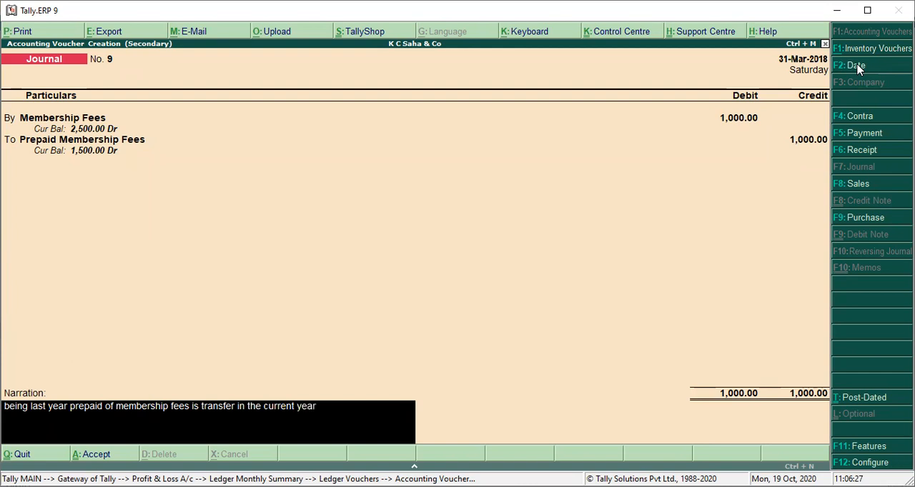
{"action": "type", "text": " as a membership fees"}
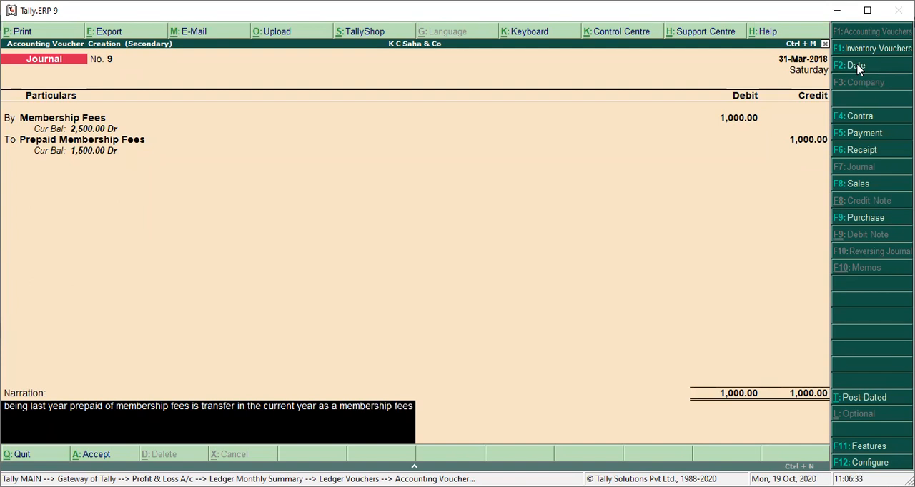
{"action": "type", "text": " cuz its incurred"}
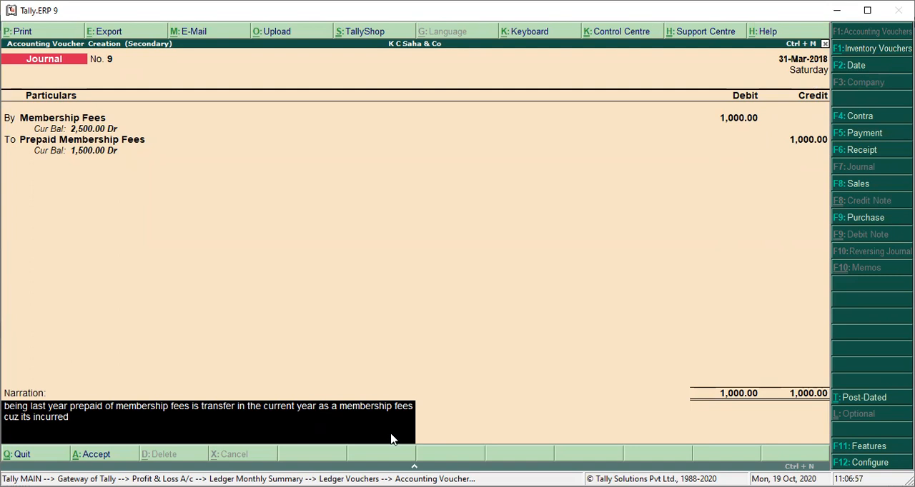
Step: Finish the narration with "1st april 2017 to sep 2017" and save the journal voucher
{"action": "type", "text": "1"}
{"action": "type", "text": "/"}
{"action": "type", "text": "st a"}
{"action": "type", "text": "il 201"}
{"action": "type", "text": "7"}
{"action": "type", "text": " to"}
{"action": "type", "text": " sep"}
{"action": "type", "text": " 20"}
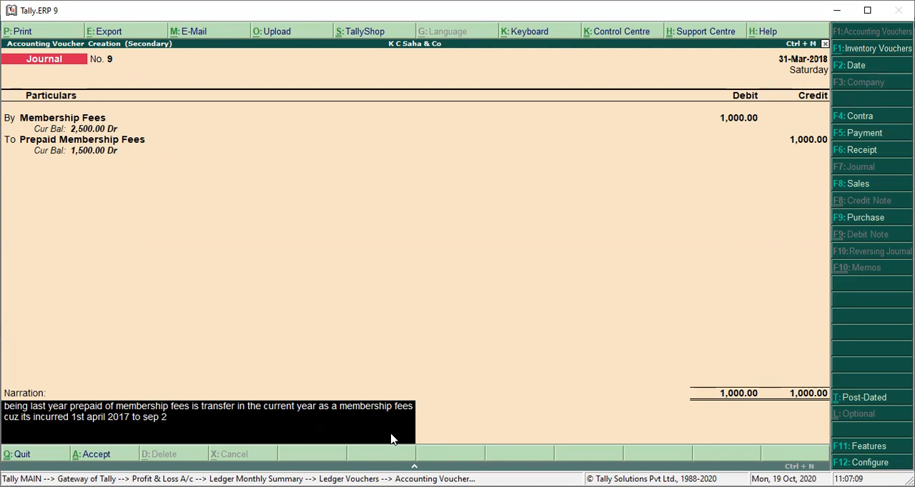
{"action": "type", "text": "17"}
{"action": "key", "text": "Return"}
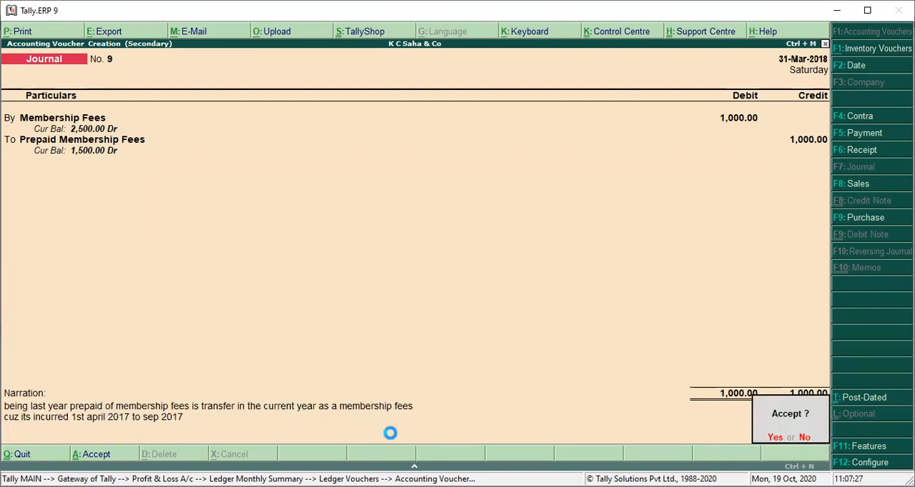
{"action": "key", "text": "y"}
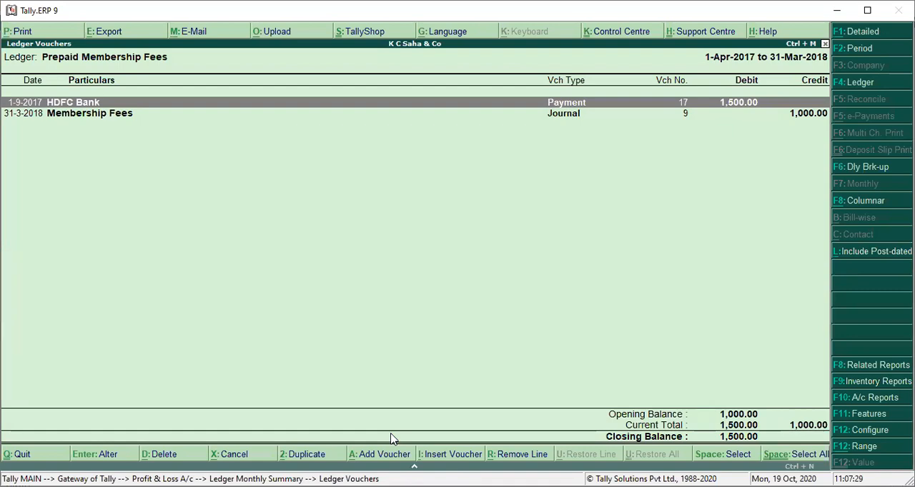
Step: Return to the Profit & Loss A/c and open the monthly summary of Membership Fees under Indirect Expenses
{"action": "key", "text": "Escape"}
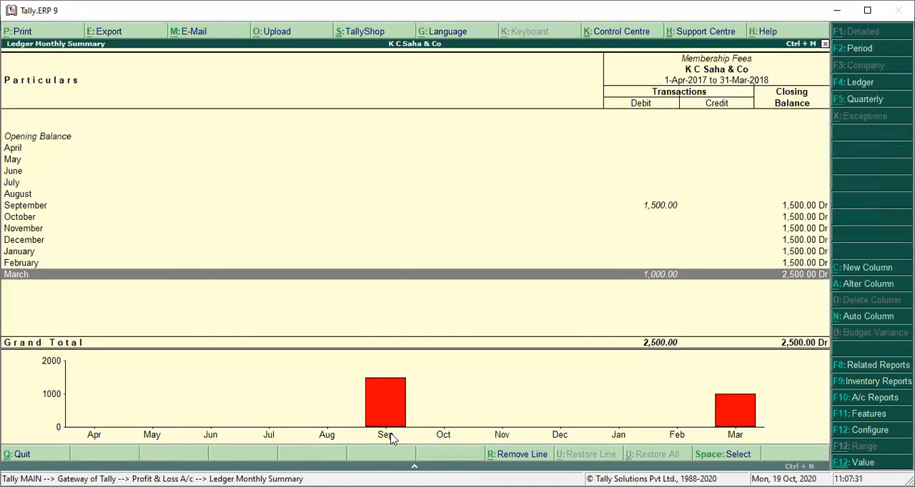
{"action": "key", "text": "Escape"}
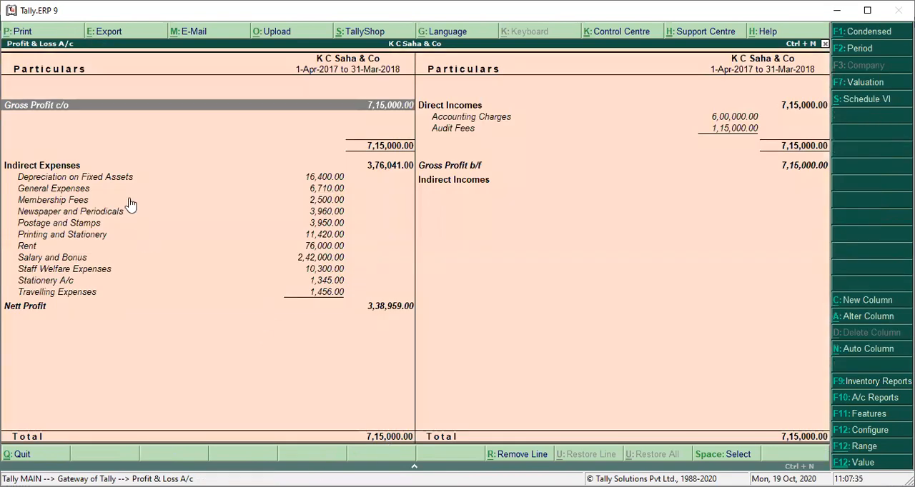
{"action": "key", "text": "Down"}
{"action": "key", "text": "Down"}
{"action": "key", "text": "Down"}
{"action": "key", "text": "Down"}
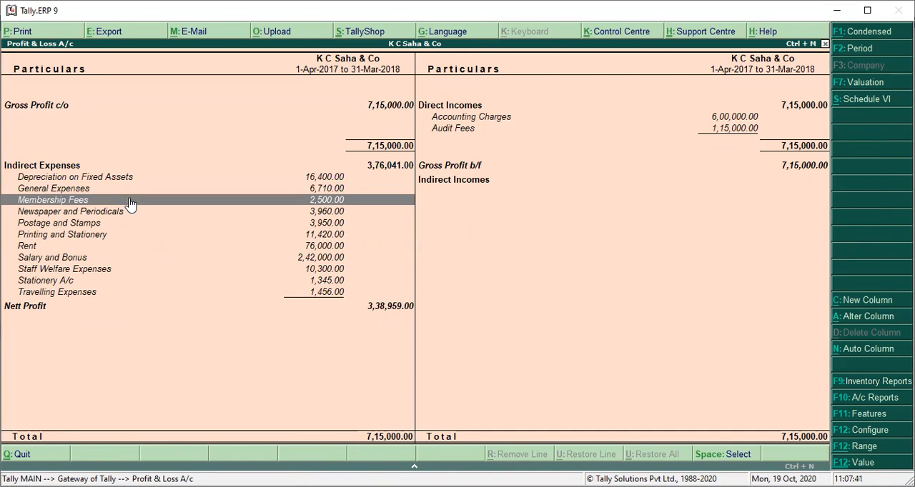
{"action": "left_click", "coordinate": [130, 200]}
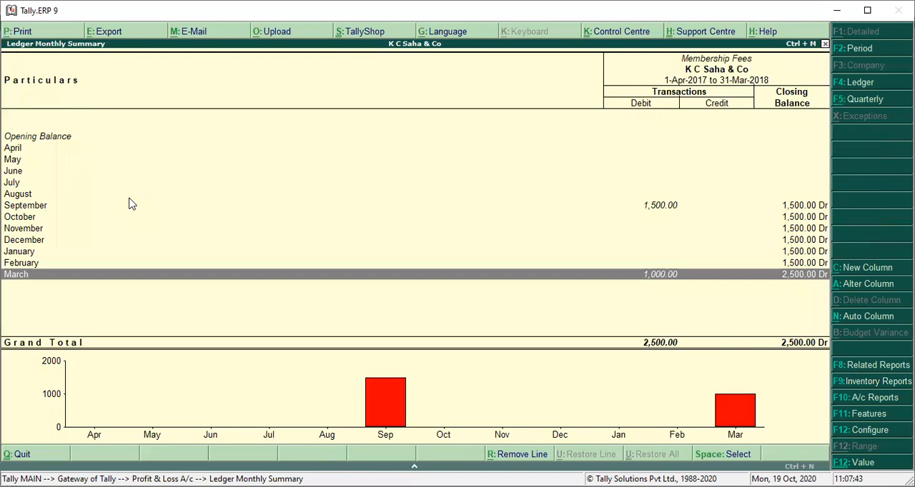
Step: Examine the Membership Fees monthly summary, comparing the September and March debits with the months from April onwards
{"action": "key", "text": "Up"}
{"action": "key", "text": "Up"}
{"action": "key", "text": "Up"}
{"action": "key", "text": "Up"}
{"action": "key", "text": "Up"}
{"action": "key", "text": "Up"}
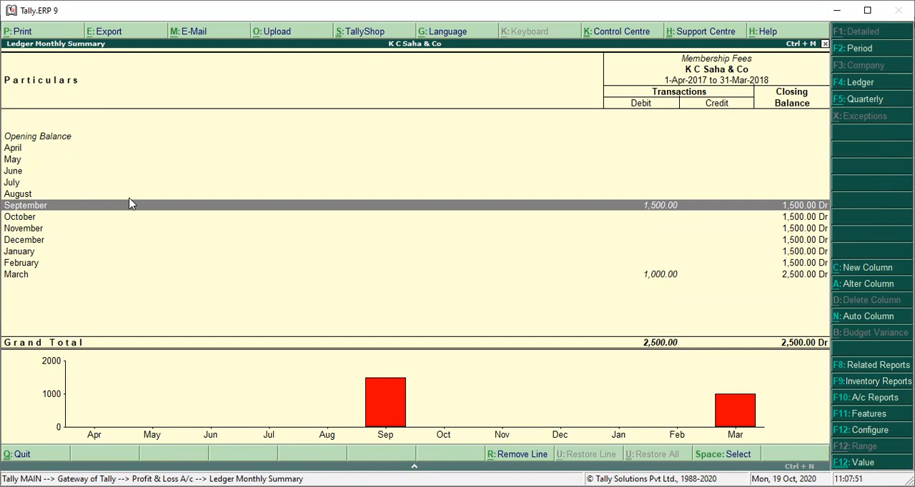
{"action": "key", "text": "Down"}
{"action": "key", "text": "Down"}
{"action": "key", "text": "Down"}
{"action": "key", "text": "Down"}
{"action": "key", "text": "Down"}
{"action": "key", "text": "Down"}
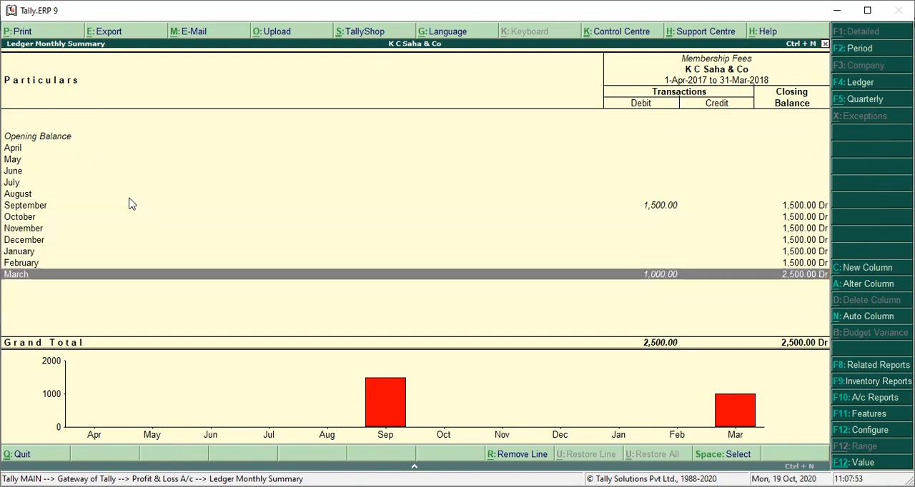
{"action": "key", "text": "Up"}
{"action": "key", "text": "Up"}
{"action": "key", "text": "Up"}
{"action": "key", "text": "Up"}
{"action": "key", "text": "Up"}
{"action": "key", "text": "Up"}
{"action": "key", "text": "Up"}
{"action": "key", "text": "Up"}
{"action": "key", "text": "Up"}
{"action": "key", "text": "Up"}
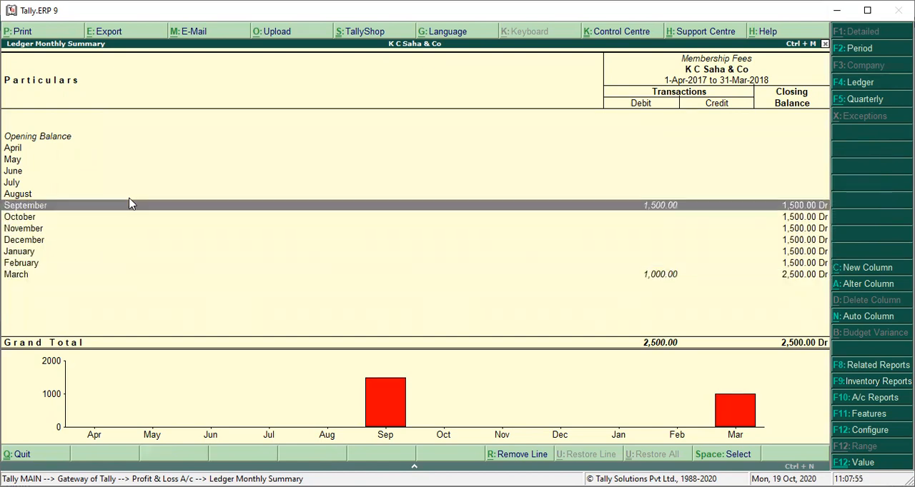
{"action": "key", "text": "Up"}
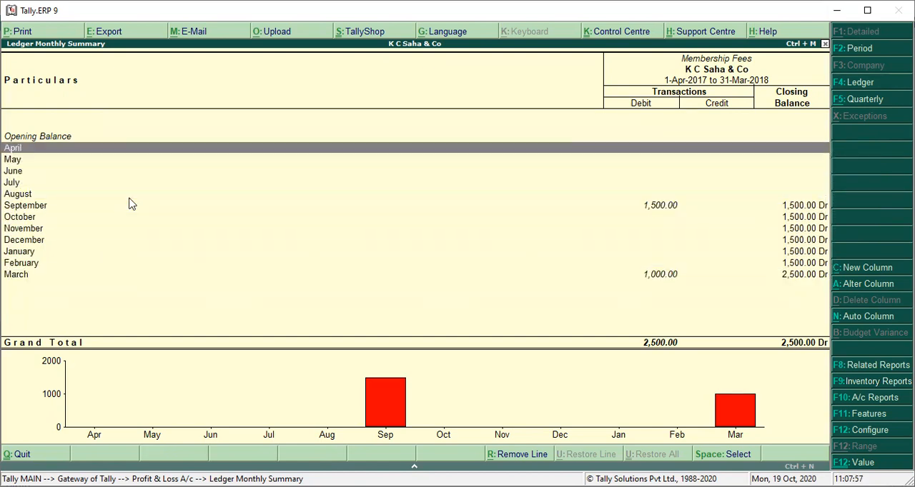
{"action": "key", "text": "Down"}
{"action": "key", "text": "Down"}
{"action": "key", "text": "Down"}
{"action": "key", "text": "Down"}
{"action": "key", "text": "Down"}
{"action": "key", "text": "Up"}
{"action": "key", "text": "Up"}
{"action": "key", "text": "Up"}
{"action": "key", "text": "Up"}
{"action": "key", "text": "Up"}
{"action": "key", "text": "Down"}
{"action": "key", "text": "Down"}
{"action": "key", "text": "Down"}
{"action": "key", "text": "Down"}
{"action": "key", "text": "Down"}
{"action": "key", "text": "Down"}
{"action": "key", "text": "Down"}
{"action": "key", "text": "Down"}
{"action": "key", "text": "Down"}
{"action": "key", "text": "Down"}
{"action": "key", "text": "Down"}
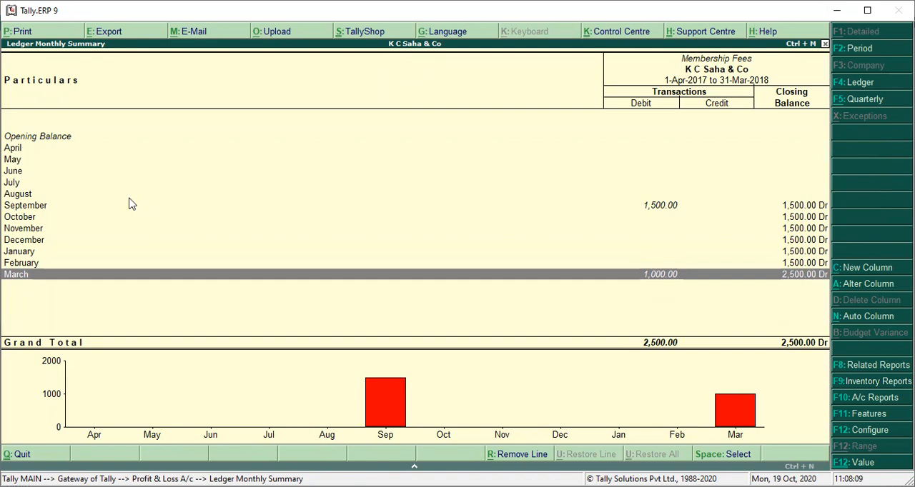
Step: Open the March vouchers of Membership Fees and switch the report to the Prepaid Membership Fees ledger
{"action": "key", "text": "Return"}
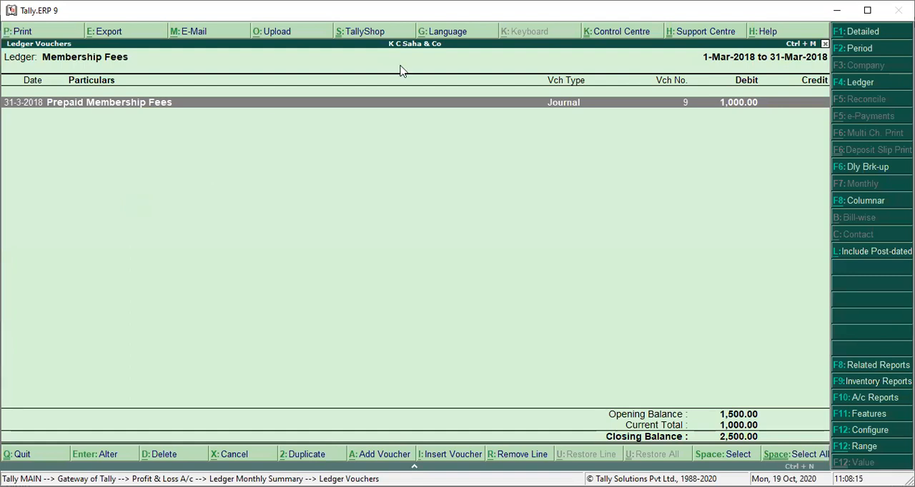
{"action": "left_click", "coordinate": [865, 84]}
{"action": "type", "text": "Pre"}
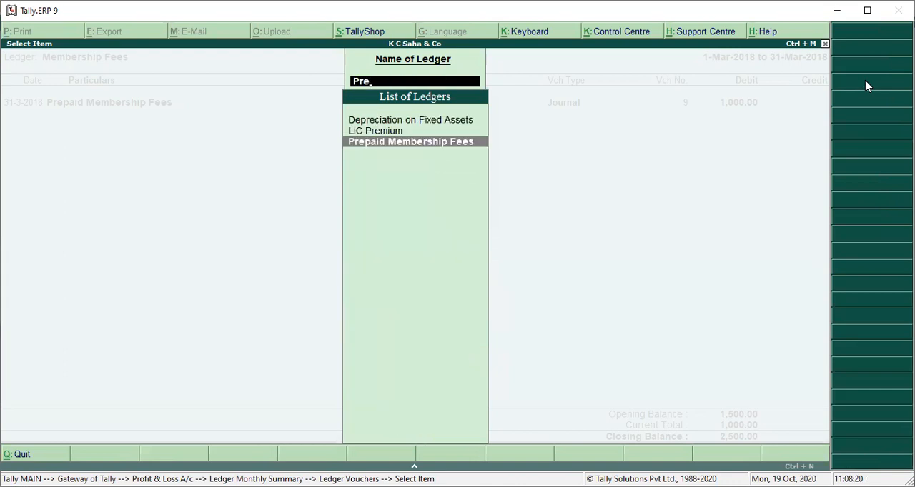
{"action": "key", "text": "Return"}
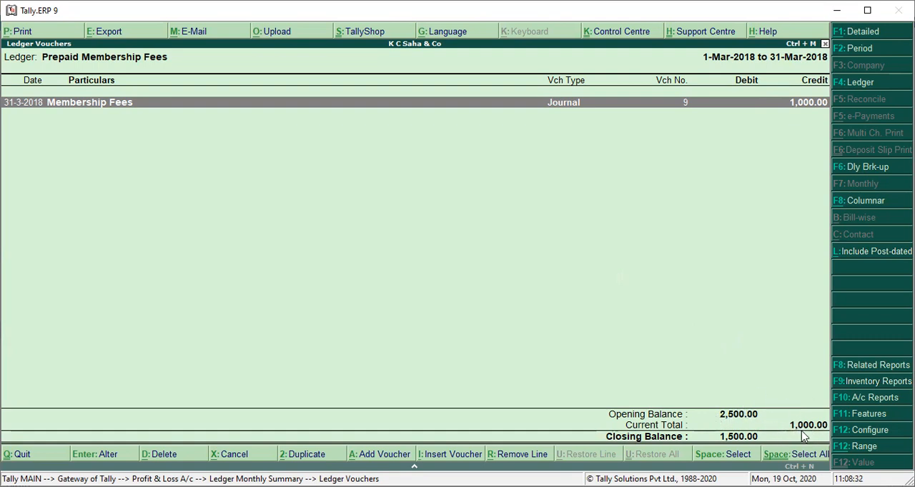
Step: Set the Prepaid Membership Fees ledger's report period to 1-Apr-2017 through 31-Mar-2018
{"action": "left_click", "coordinate": [856, 48]}
{"action": "key", "text": "BackSpace"}
{"action": "key", "text": "Return"}
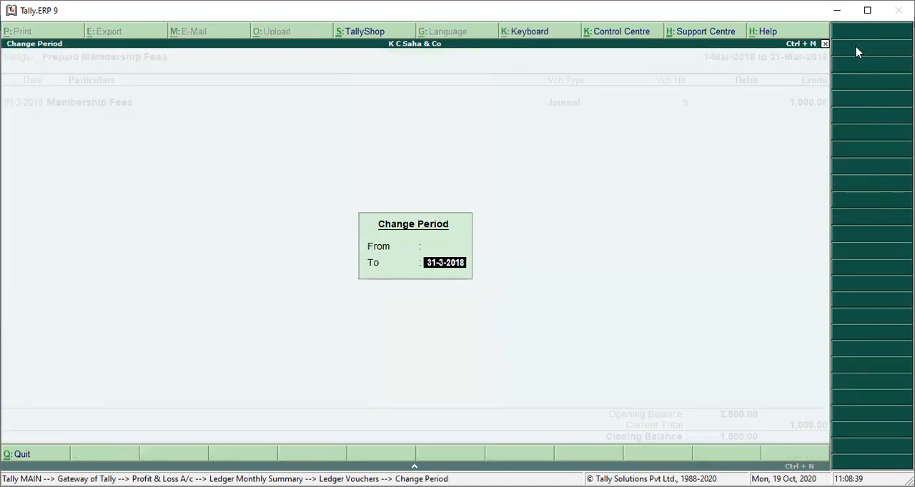
{"action": "key", "text": "Return"}
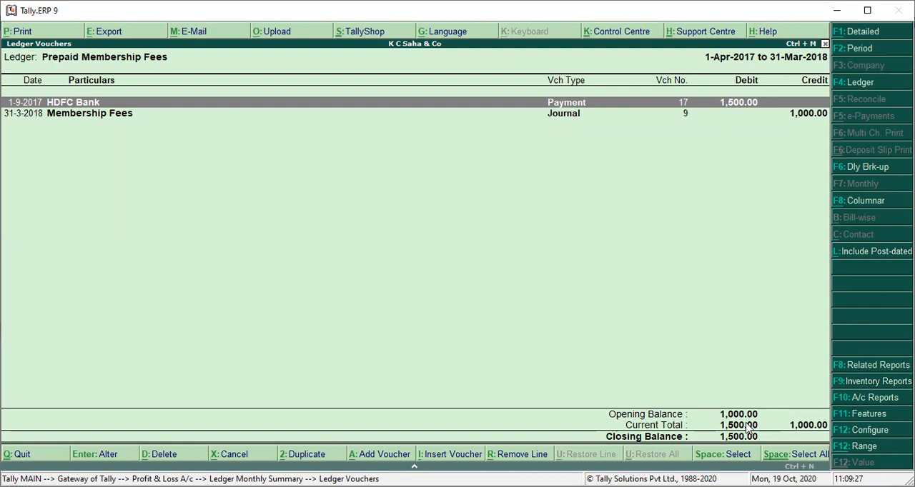
Step: Review the 31-3-2018 Membership Fees journal voucher from the Prepaid Membership Fees ledger and close it without changes
{"action": "key", "text": "Down"}
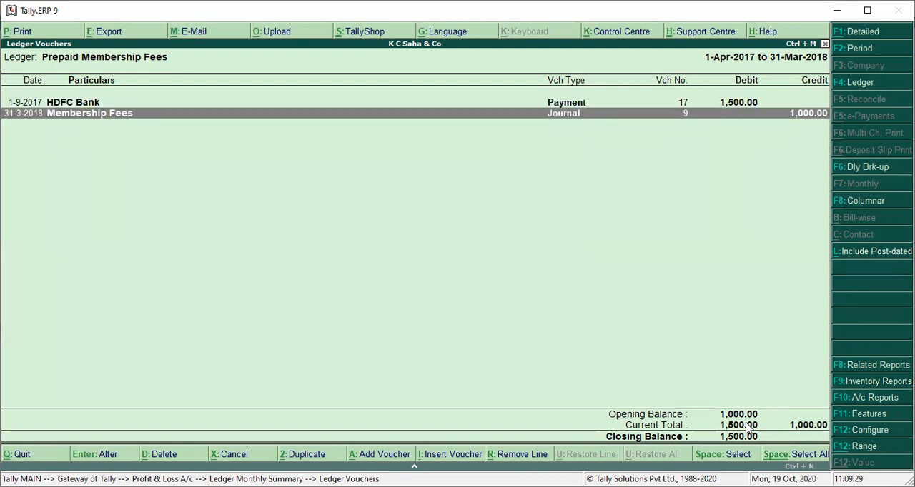
{"action": "key", "text": "Return"}
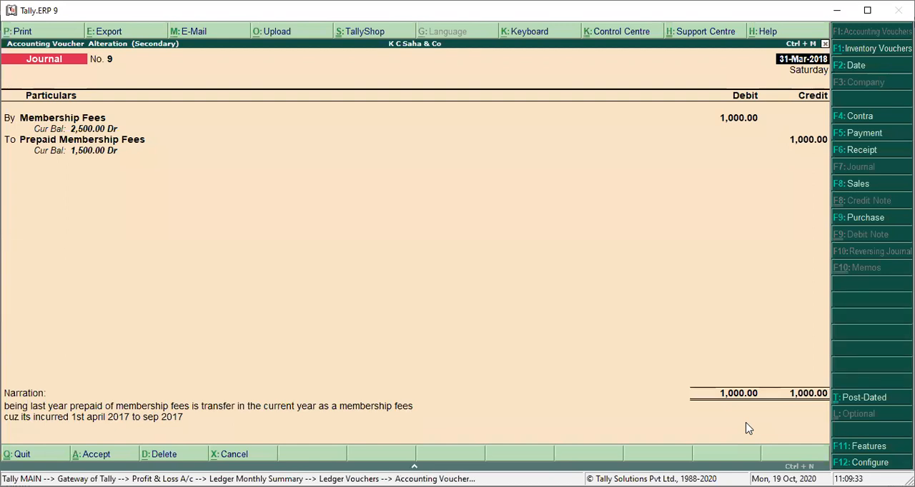
{"action": "key", "text": "Escape"}
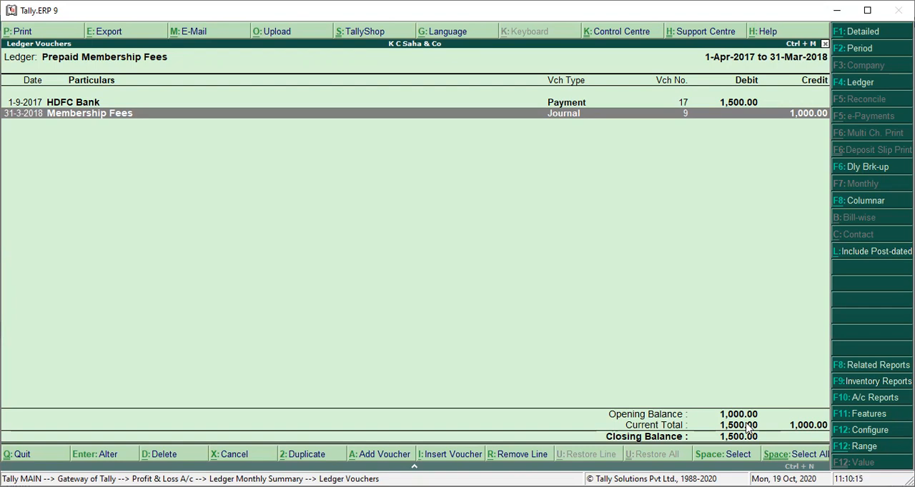
Step: Go back to the Profit & Loss A/c, open the Newspaper and Periodicals monthly summary and view its configuration
{"action": "key", "text": "Escape"}
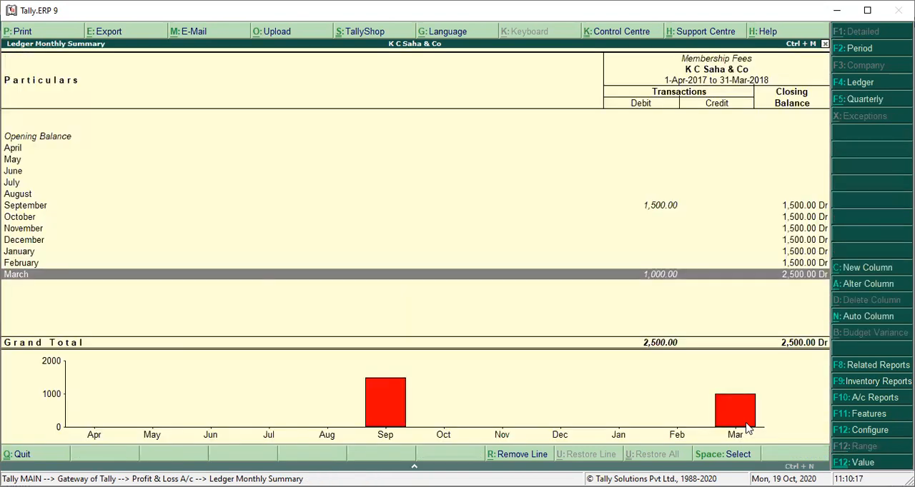
{"action": "key", "text": "Escape"}
{"action": "key", "text": "Down"}
{"action": "key", "text": "Up"}
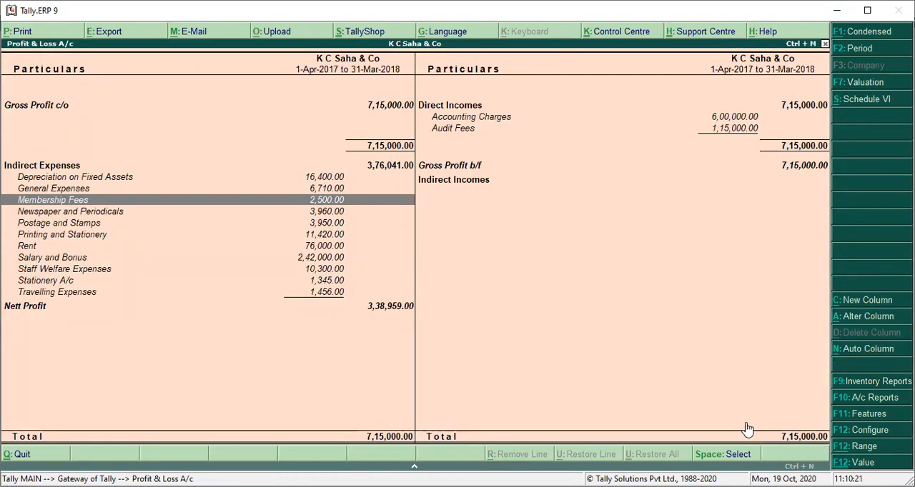
{"action": "key", "text": "Up"}
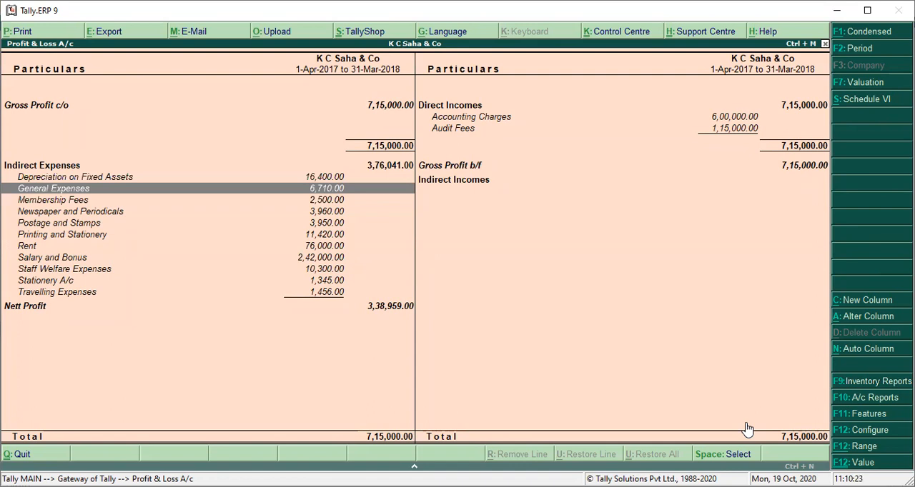
{"action": "key", "text": "Down"}
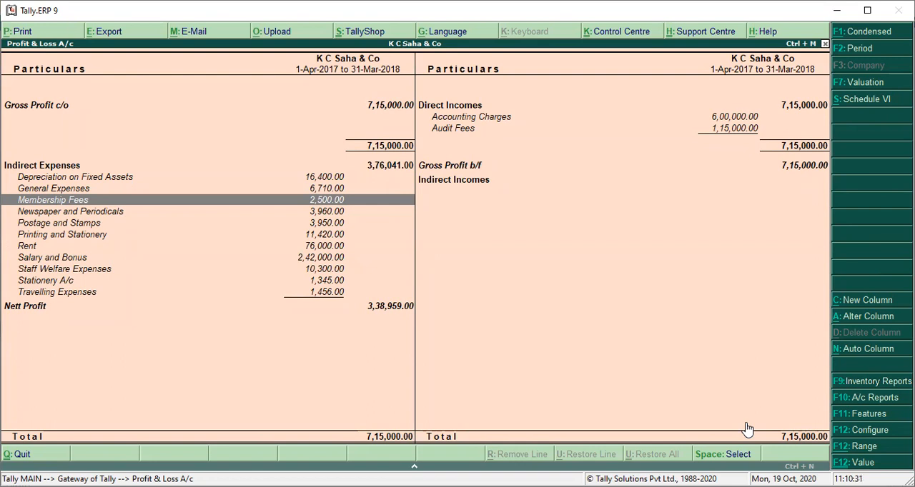
{"action": "key", "text": "Down"}
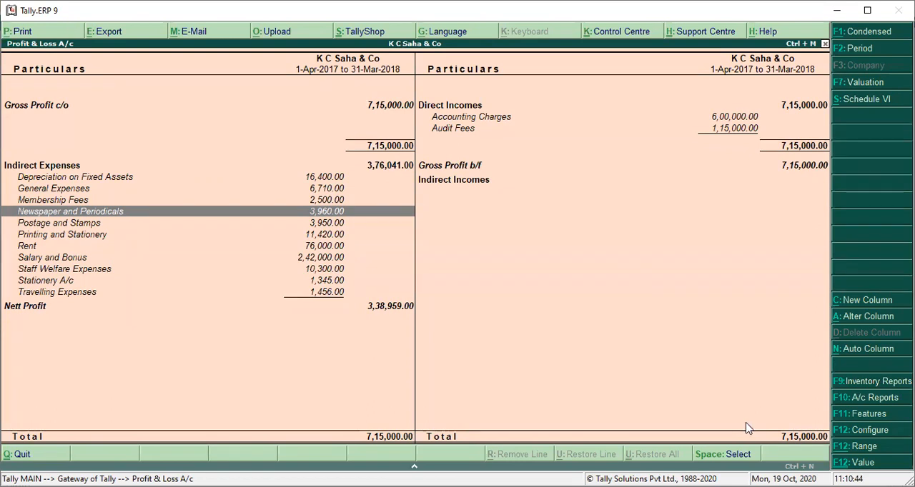
{"action": "key", "text": "Return"}
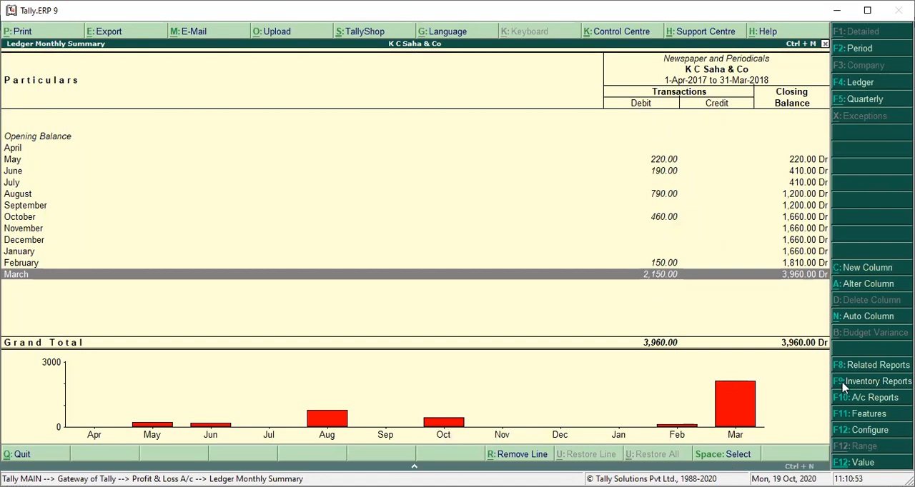
{"action": "left_click", "coordinate": [867, 429]}
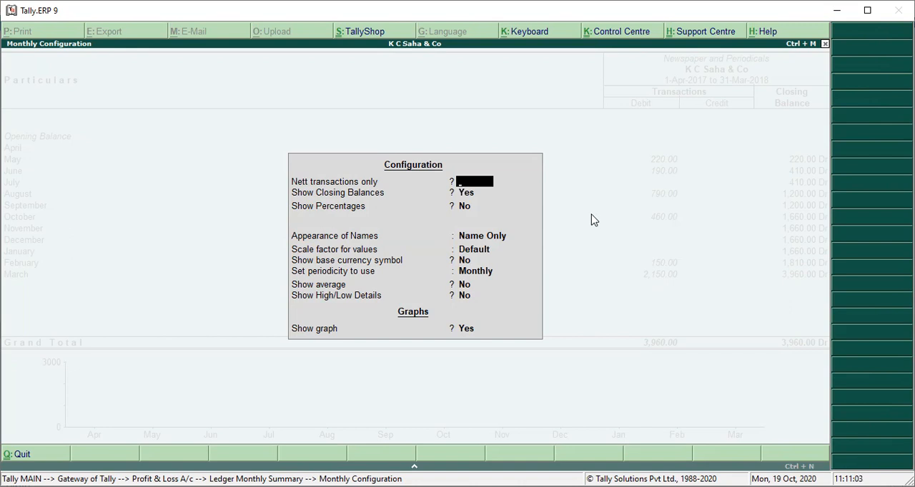
{"action": "key", "text": "ctrl+a"}
Step: Review May's cash payment voucher for Newspaper and Periodicals, close it unchanged and return to the monthly summary
{"action": "key", "text": "Up"}
{"action": "key", "text": "Up"}
{"action": "key", "text": "Up"}
{"action": "key", "text": "Up"}
{"action": "key", "text": "Up"}
{"action": "key", "text": "Up"}
{"action": "key", "text": "Up"}
{"action": "key", "text": "Up"}
{"action": "key", "text": "Up"}
{"action": "key", "text": "Up"}
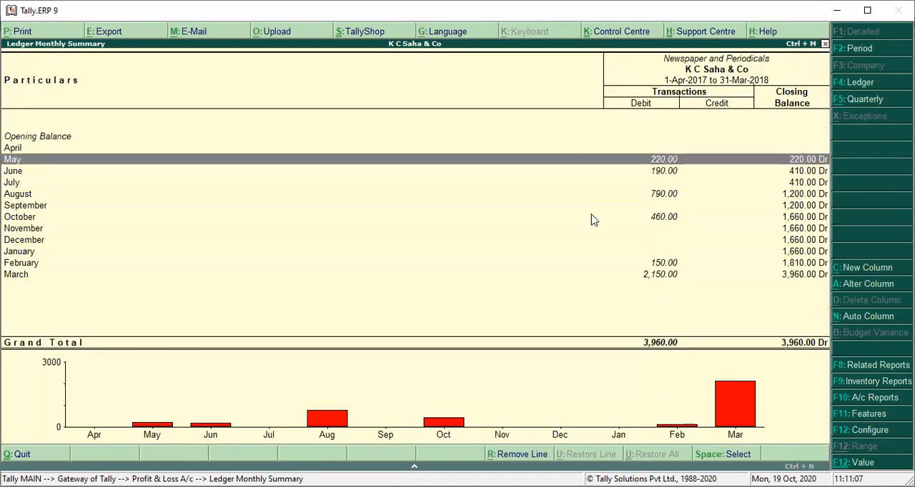
{"action": "key", "text": "Return"}
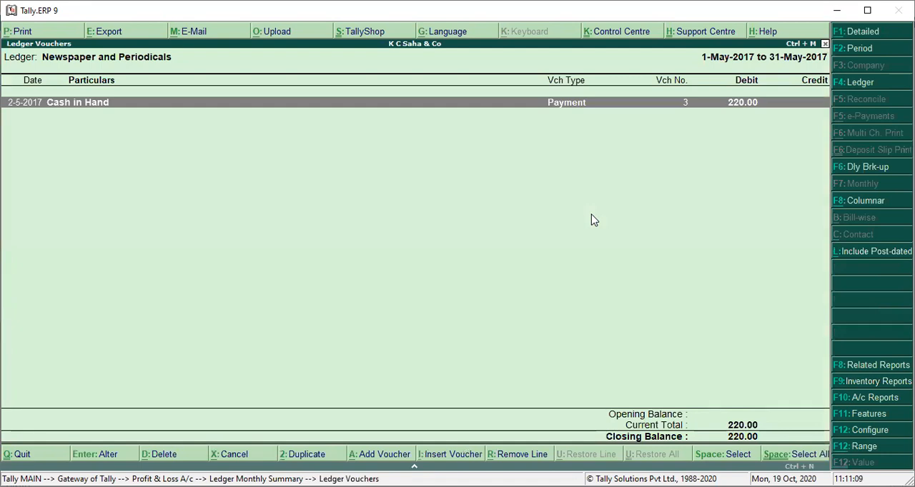
{"action": "key", "text": "Return"}
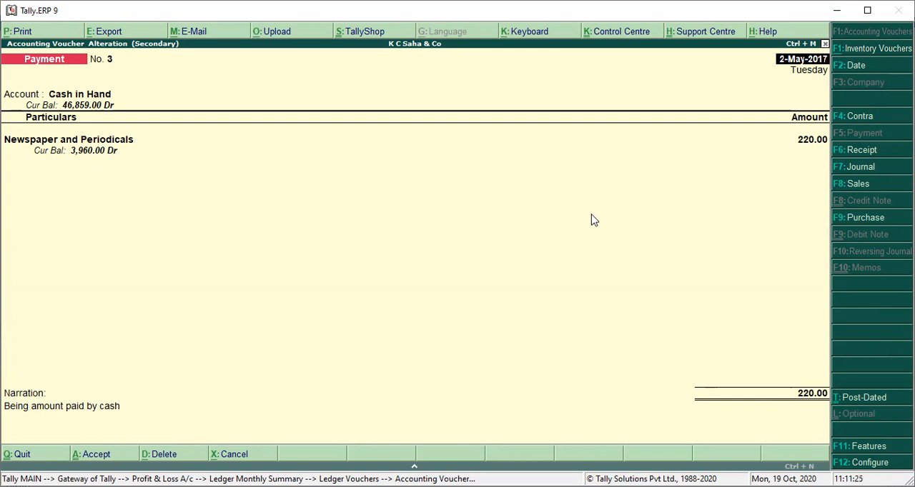
{"action": "key", "text": "Escape"}
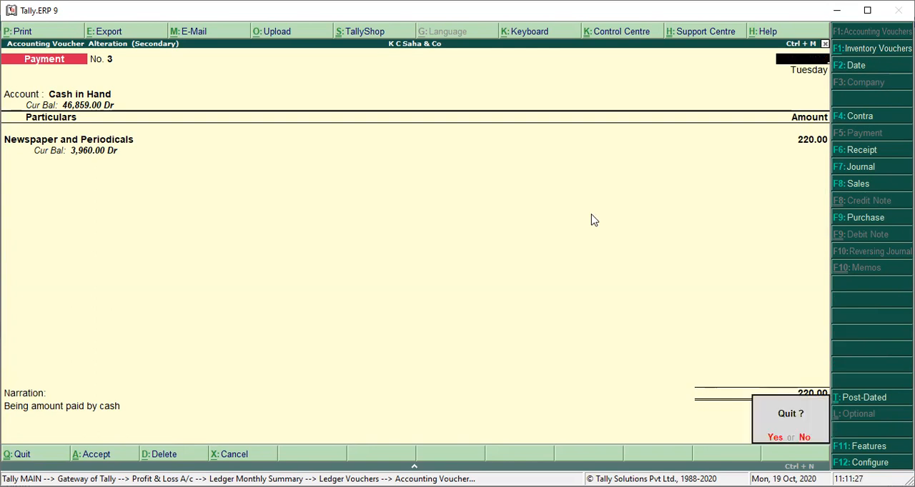
{"action": "key", "text": "y"}
{"action": "key", "text": "Escape"}
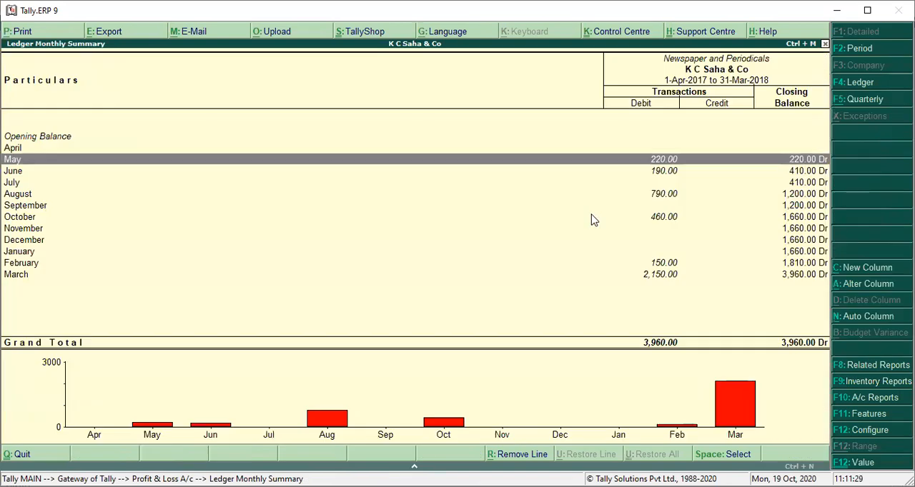
{"action": "key", "text": "Down"}
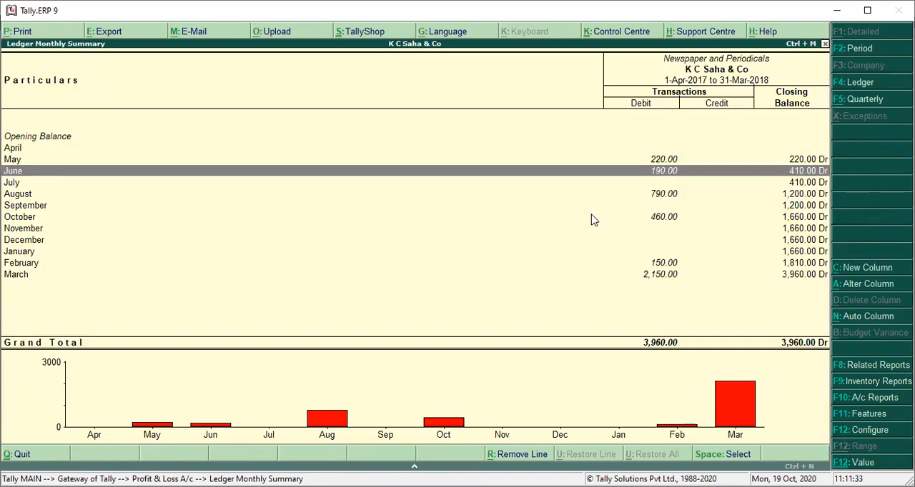
Step: Review June's cash payment voucher for Newspaper and Periodicals and return to the monthly summary without changing it
{"action": "key", "text": "Return"}
{"action": "key", "text": "Return"}
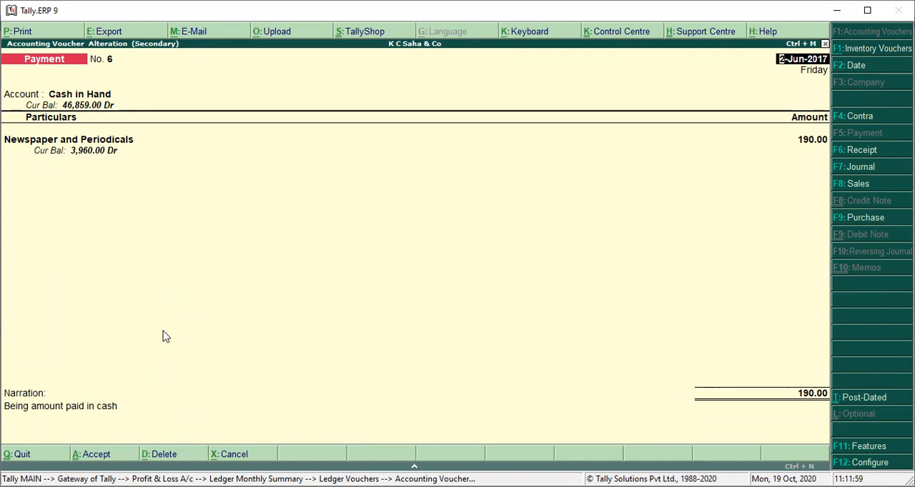
{"action": "key", "text": "Escape"}
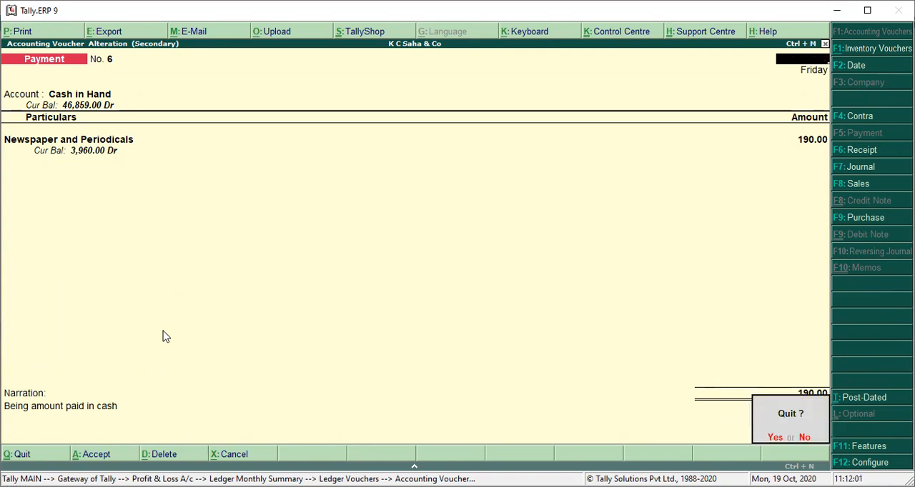
{"action": "key", "text": "Return"}
{"action": "key", "text": "Escape"}
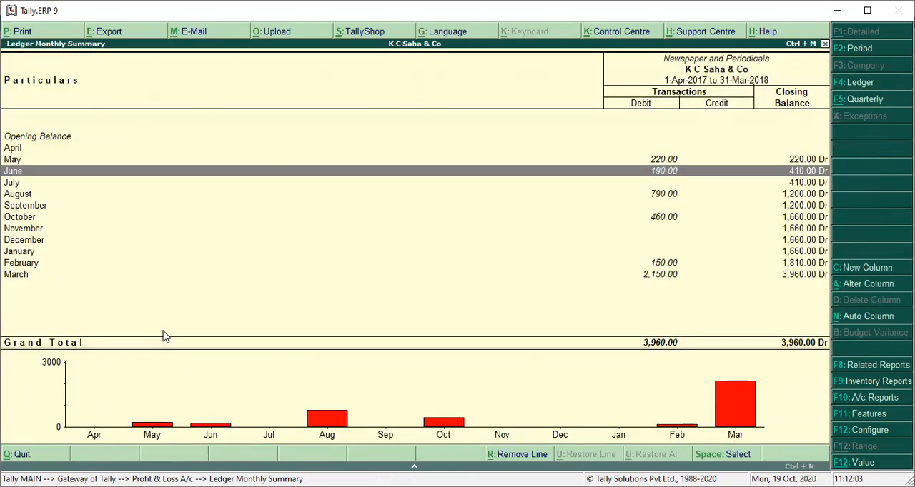
Step: Review both August cash payment vouchers for Newspaper and Periodicals, closing each one unchanged
{"action": "key", "text": "Down"}
{"action": "key", "text": "Down"}
{"action": "key", "text": "Up"}
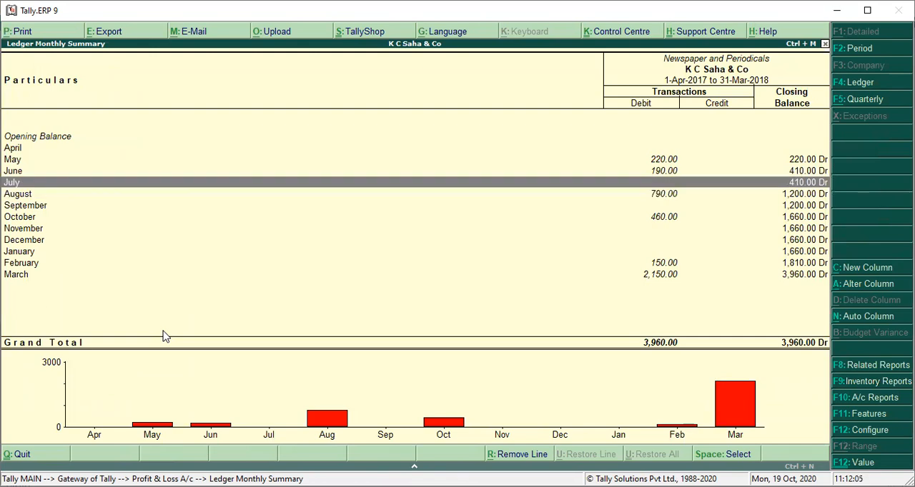
{"action": "key", "text": "Down"}
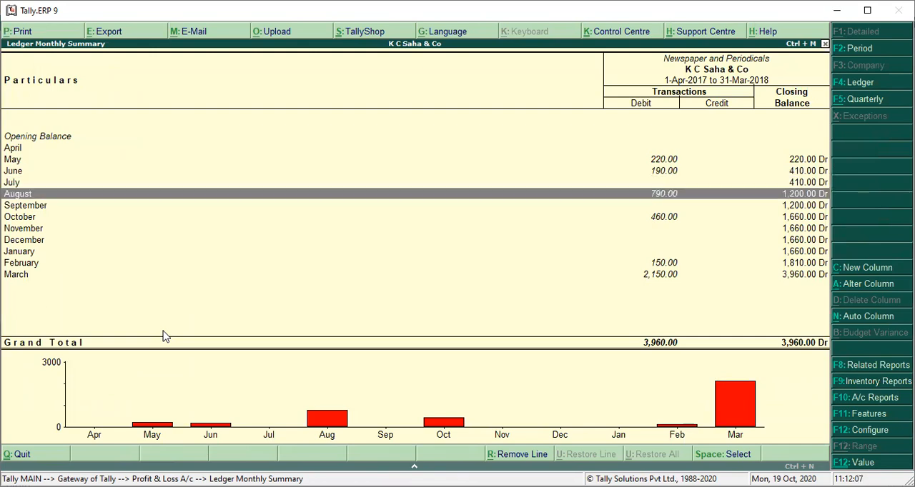
{"action": "key", "text": "Return"}
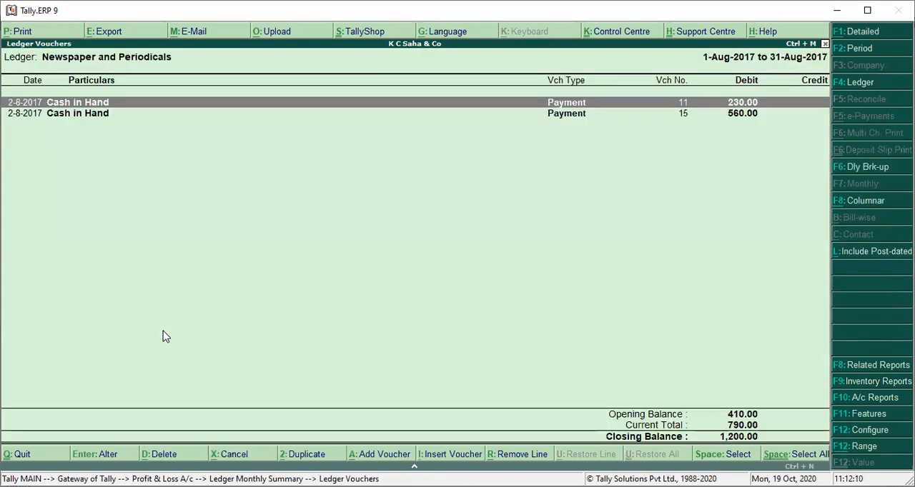
{"action": "key", "text": "Return"}
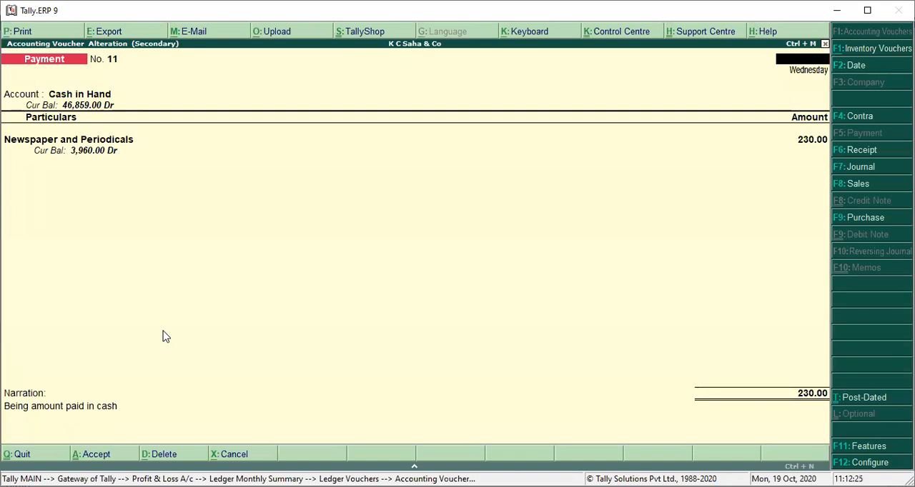
{"action": "key", "text": "Escape"}
{"action": "key", "text": "Return"}
{"action": "key", "text": "Return"}
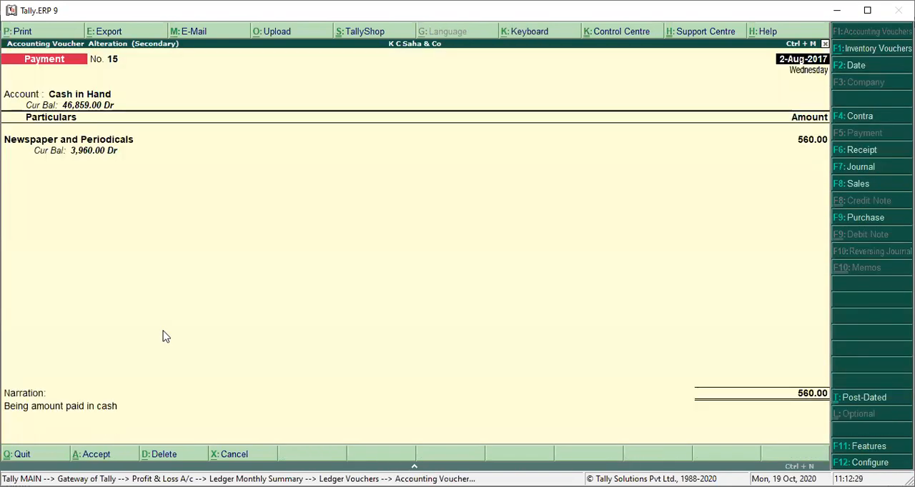
{"action": "key", "text": "Escape"}
{"action": "key", "text": "Return"}
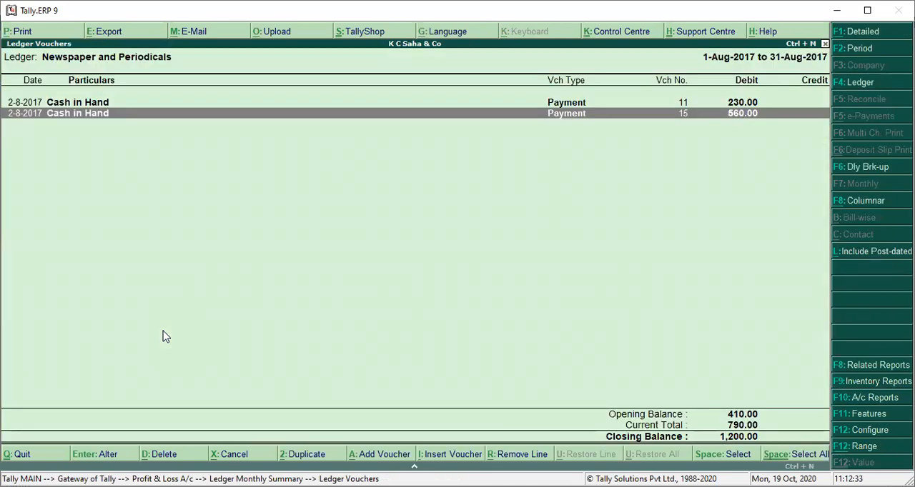
{"action": "key", "text": "Escape"}
Step: Review October's cash payment voucher for Newspaper and Periodicals and go back to the monthly summary without edits
{"action": "key", "text": "Down"}
{"action": "key", "text": "Down"}
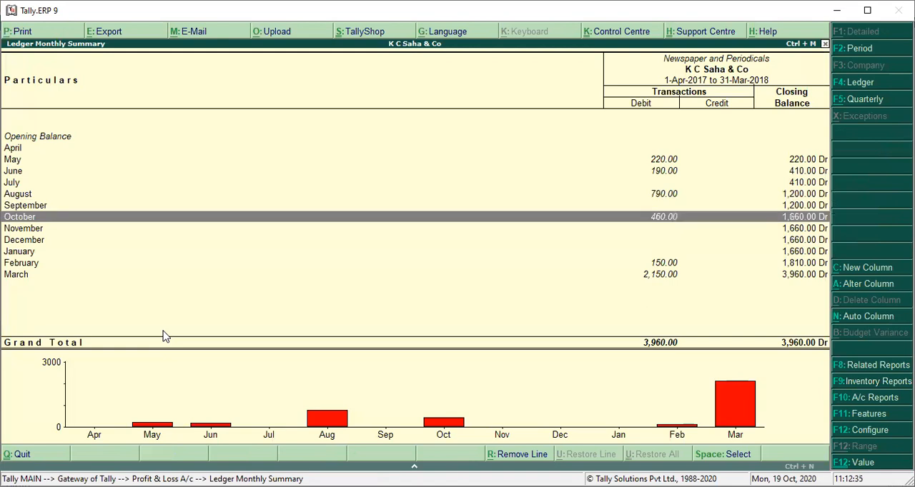
{"action": "key", "text": "Return"}
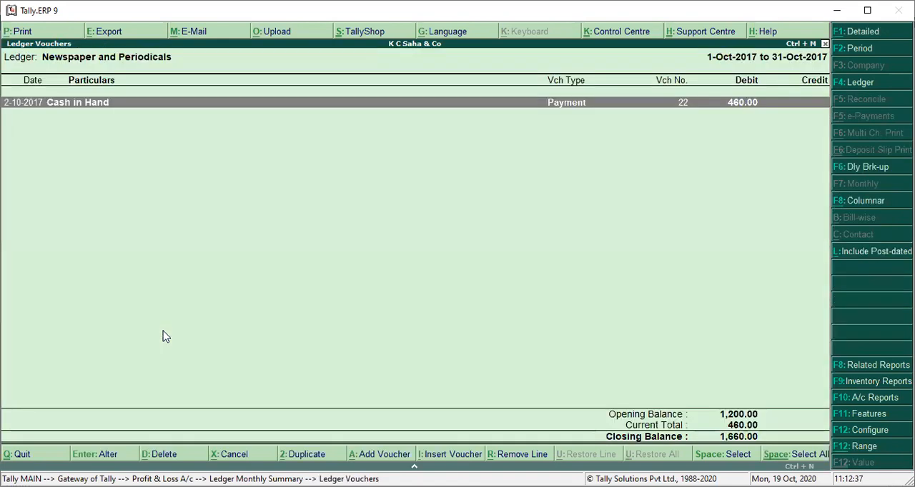
{"action": "key", "text": "Return"}
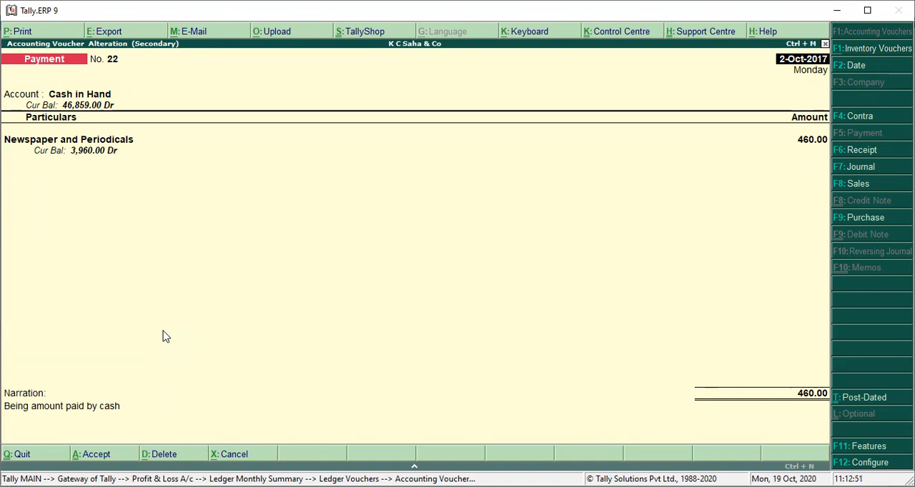
{"action": "key", "text": "Escape"}
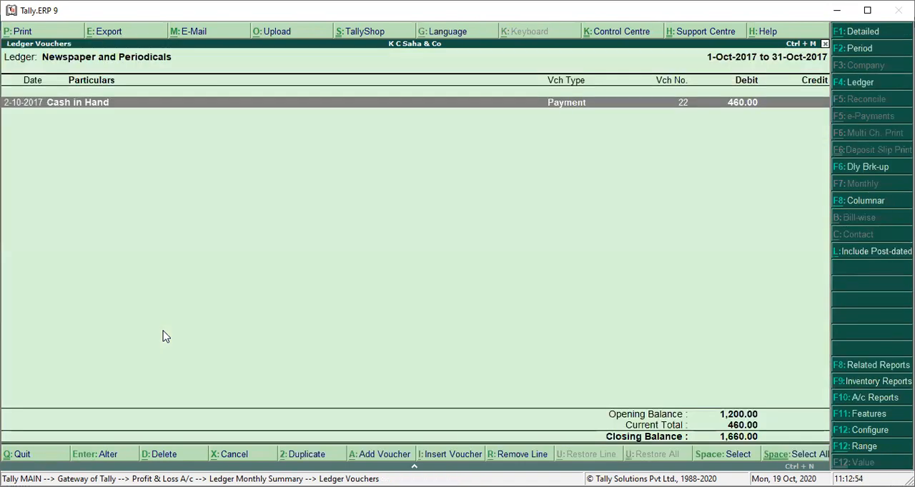
{"action": "key", "text": "Escape"}
Step: Review February's cash payment voucher for Newspaper and Periodicals and close it without changes
{"action": "key", "text": "Down"}
{"action": "key", "text": "Down"}
{"action": "key", "text": "Down"}
{"action": "key", "text": "Down"}
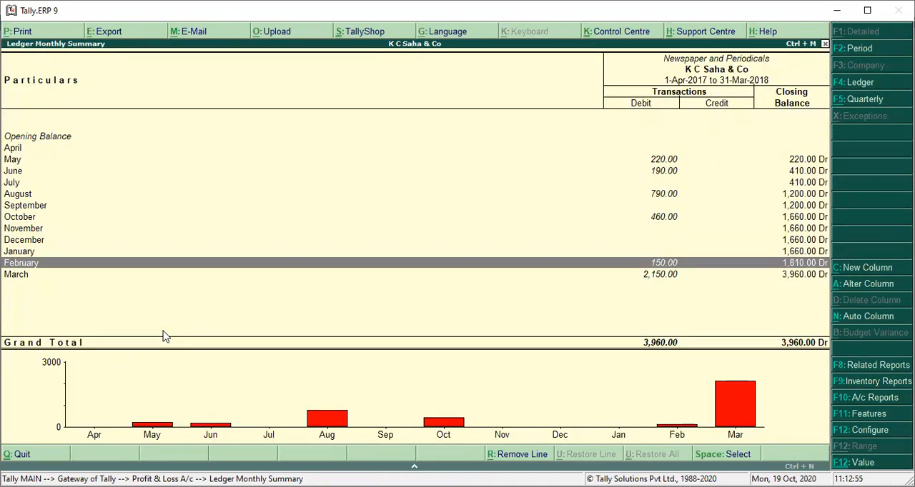
{"action": "key", "text": "Return"}
{"action": "key", "text": "Return"}
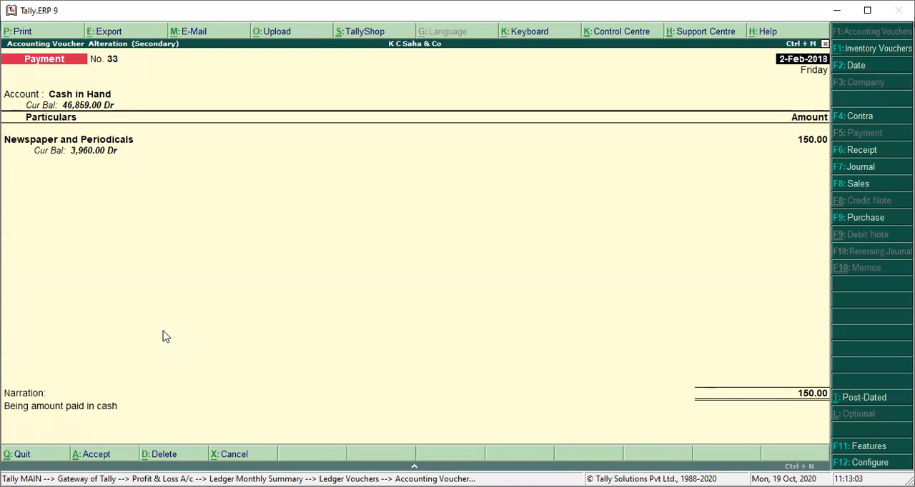
{"action": "key", "text": "Escape"}
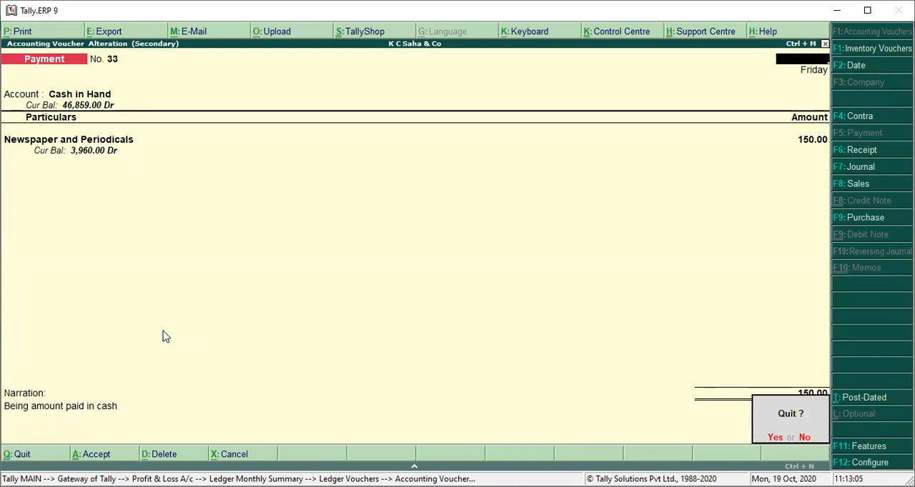
{"action": "key", "text": "y"}
{"action": "key", "text": "Escape"}
Step: Review and accept March's Newspaper and Periodicals payment voucher unchanged, and return to the Profit & Loss A/c
{"action": "key", "text": "Down"}
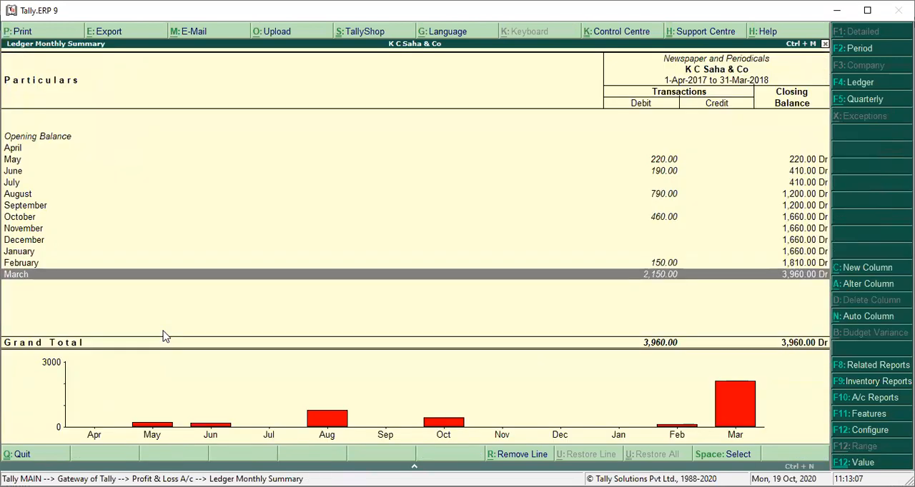
{"action": "key", "text": "Return"}
{"action": "key", "text": "Return"}
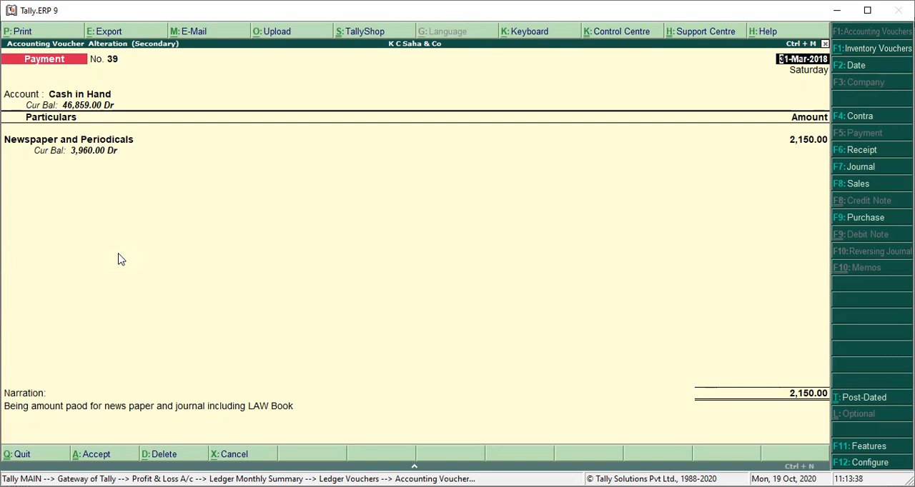
{"action": "key", "text": "ctrl+a"}
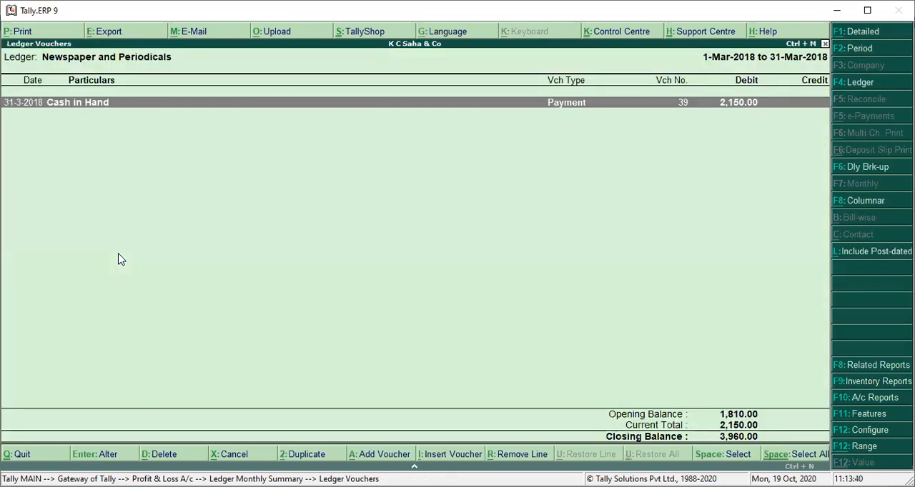
{"action": "key", "text": "Escape"}
{"action": "key", "text": "Escape"}
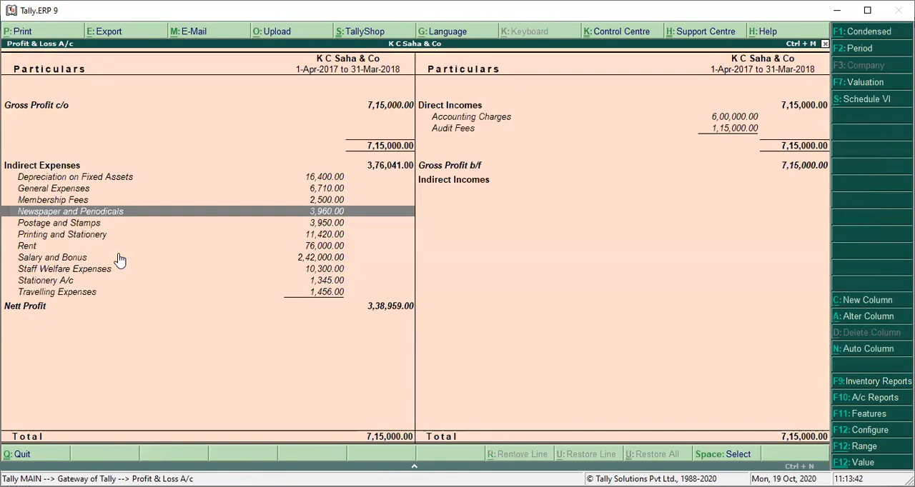
Step: Examine the remaining indirect expenses in the Profit & Loss A/c, from Postage and Stamps down to Travelling Expenses
{"action": "key", "text": "Down"}
{"action": "key", "text": "Down"}
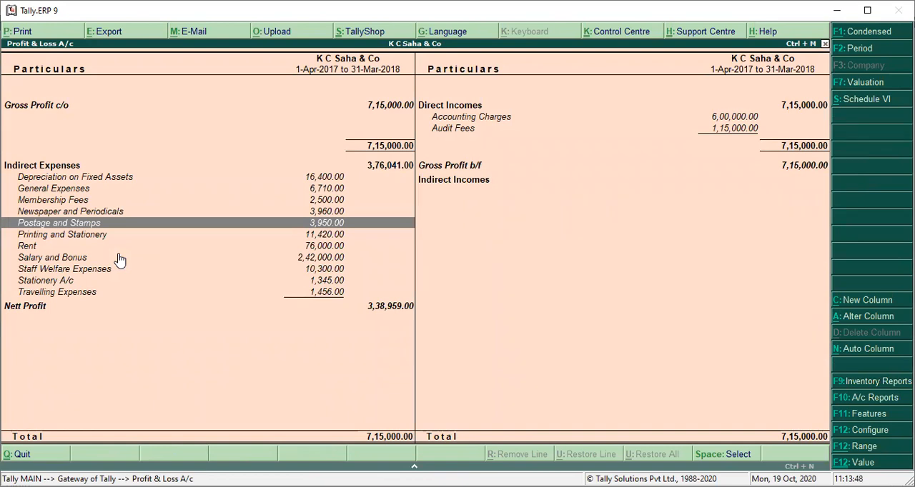
{"action": "key", "text": "Down"}
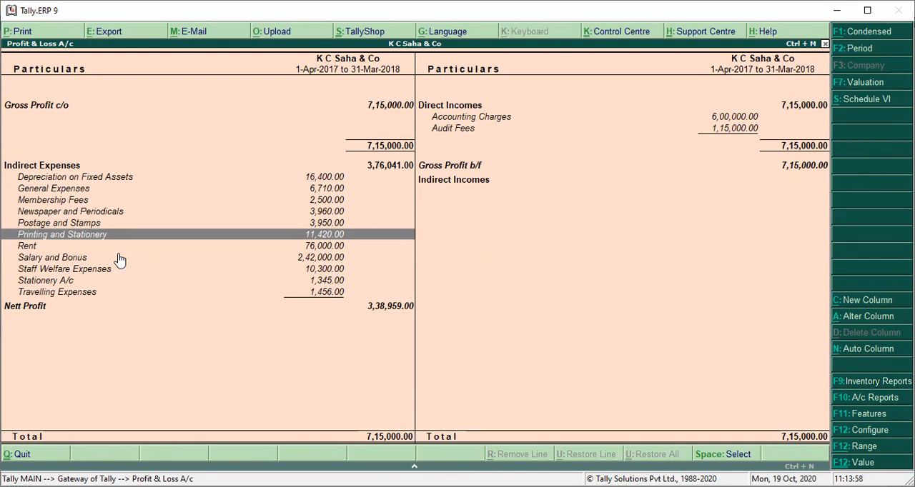
{"action": "key", "text": "Down"}
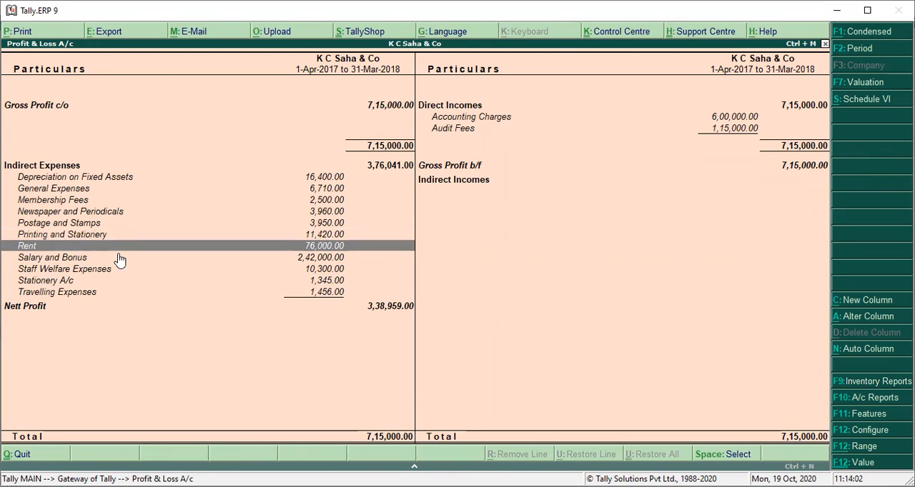
{"action": "key", "text": "Down"}
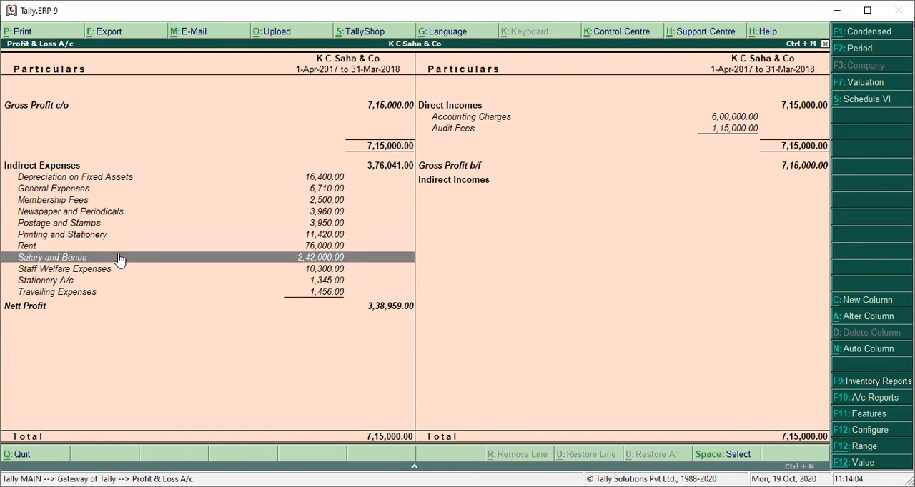
{"action": "key", "text": "Down"}
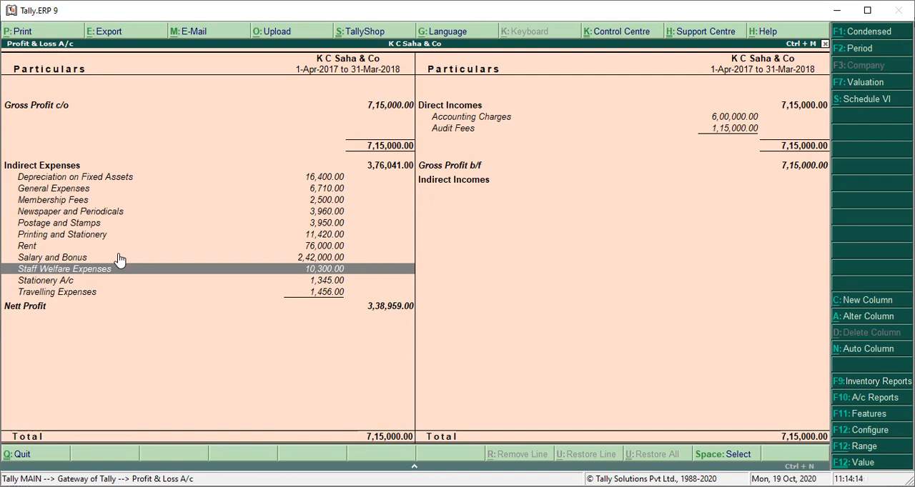
{"action": "key", "text": "Down"}
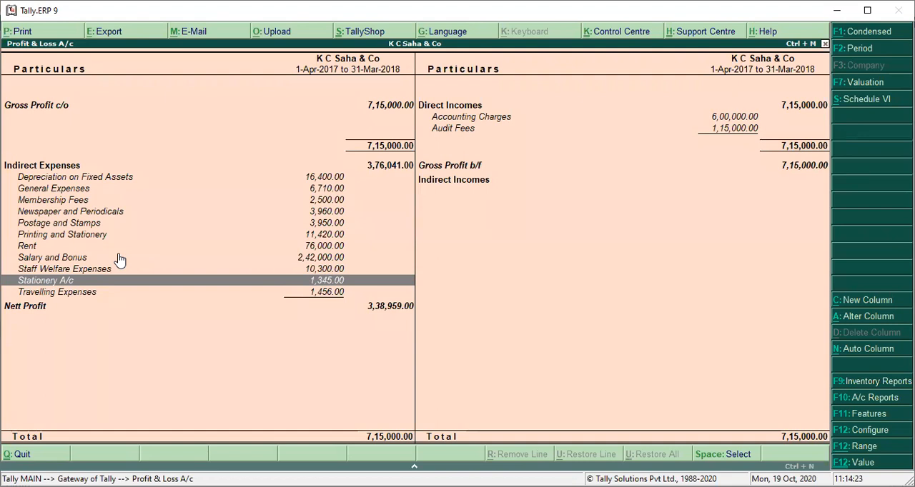
{"action": "key", "text": "Down"}
{"action": "key", "text": "Up"}
Step: Open the January cash payment voucher of the Stationery A/c ledger for alteration
{"action": "key", "text": "Return"}
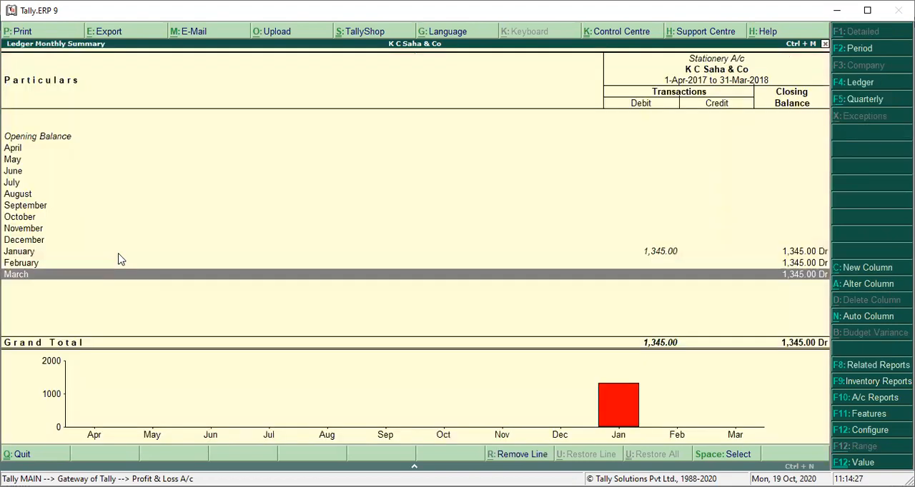
{"action": "key", "text": "Return"}
{"action": "key", "text": "Escape"}
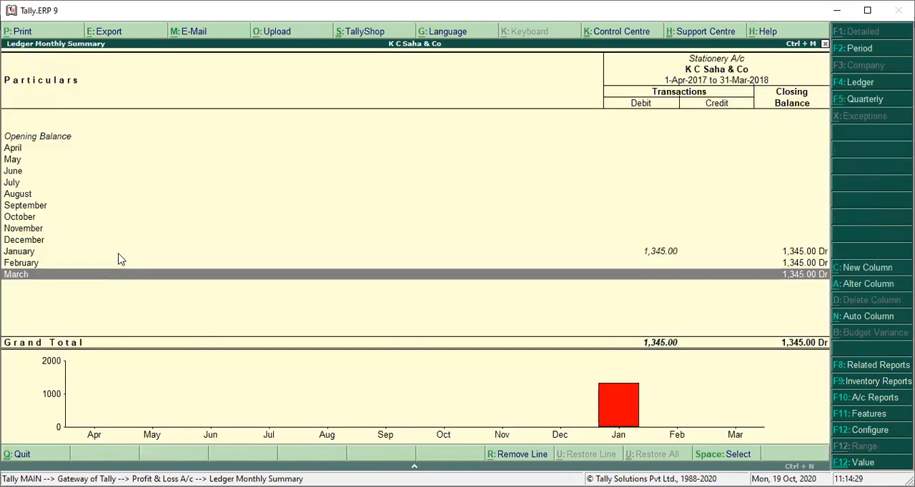
{"action": "key", "text": "Up"}
{"action": "key", "text": "Up"}
{"action": "key", "text": "Return"}
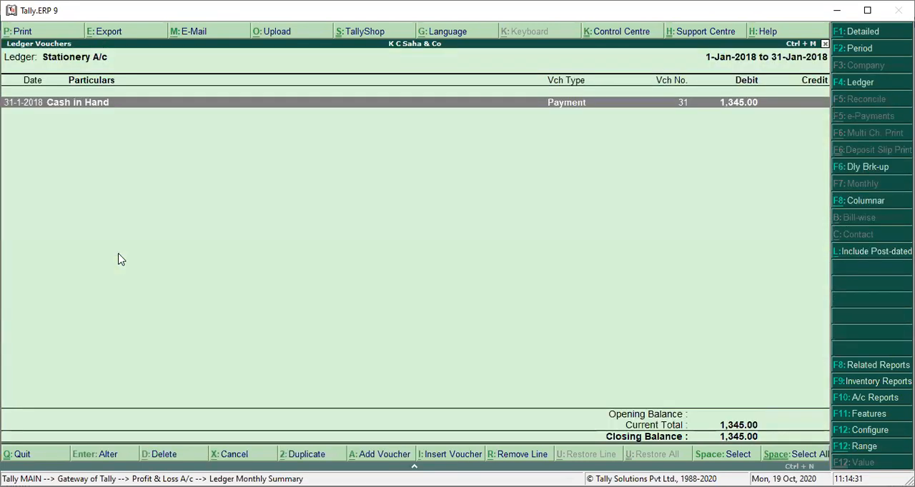
{"action": "key", "text": "Return"}
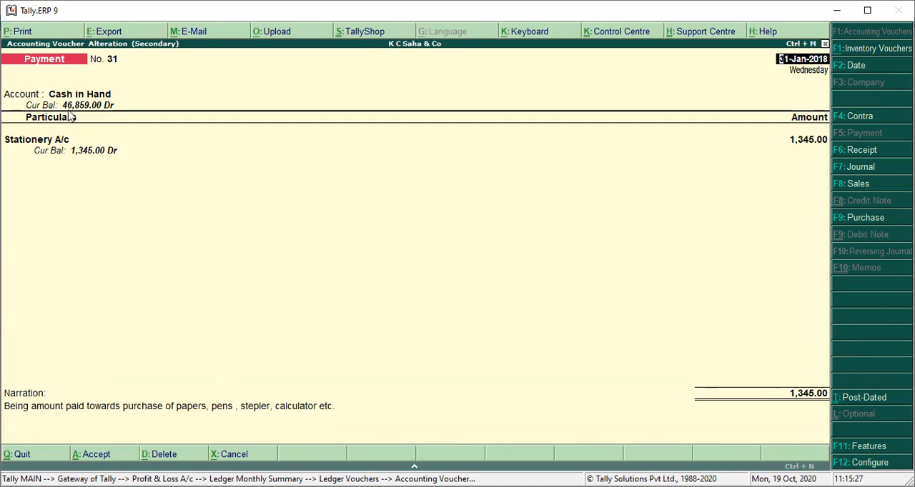
Step: Change the voucher's debited ledger to Printing and Stationery, save it and return to the Profit & Loss A/c
{"action": "key", "text": "Return"}
{"action": "key", "text": "Return"}
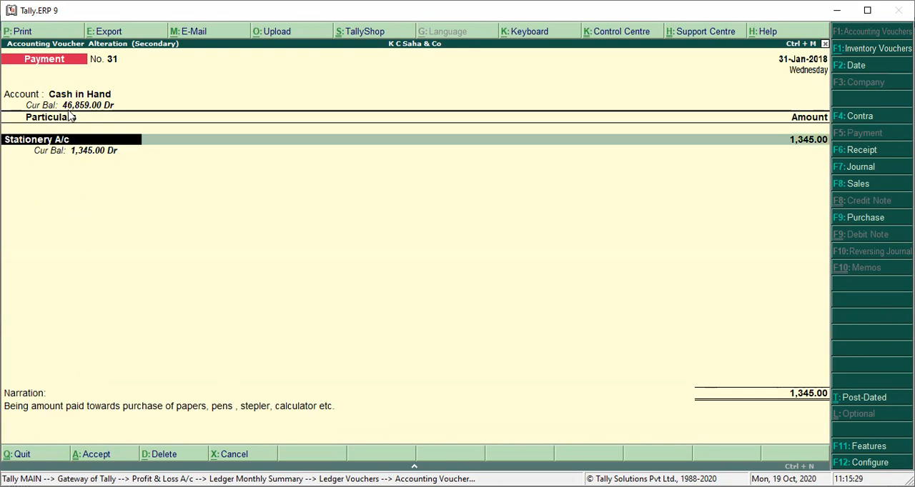
{"action": "type", "text": "Prin"}
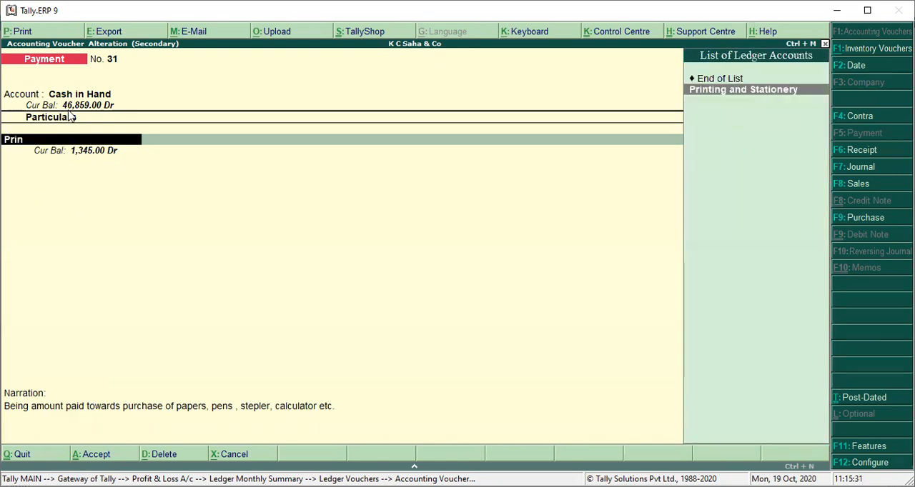
{"action": "key", "text": "Return"}
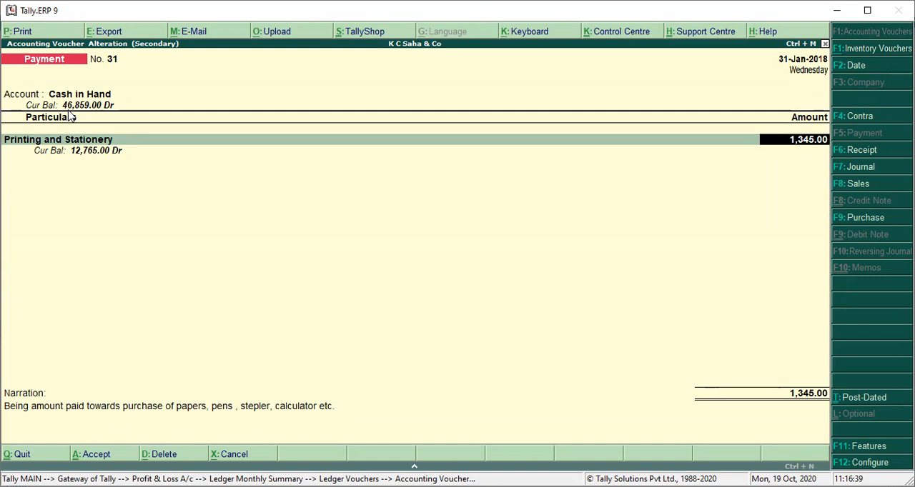
{"action": "key", "text": "Return"}
{"action": "key", "text": "Return"}
{"action": "key", "text": "Return"}
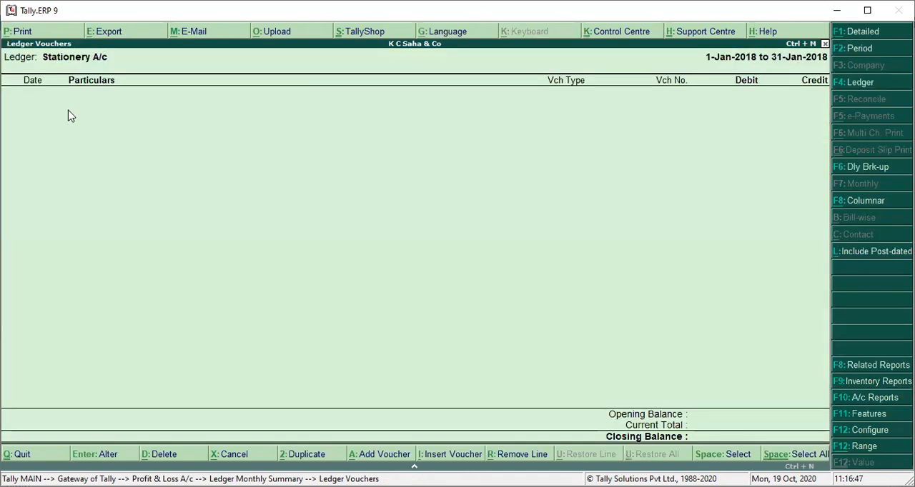
{"action": "key", "text": "Escape"}
{"action": "key", "text": "Escape"}
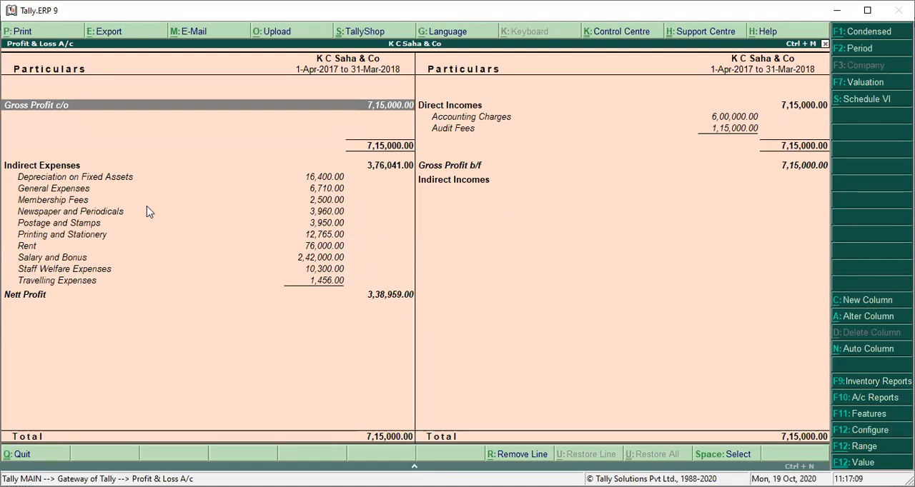
Step: Leave the Profit & Loss A/c and open the Balance Sheet in detailed view
{"action": "key", "text": "Escape"}
{"action": "key", "text": "Down"}
{"action": "key", "text": "Up"}
{"action": "key", "text": "Up"}
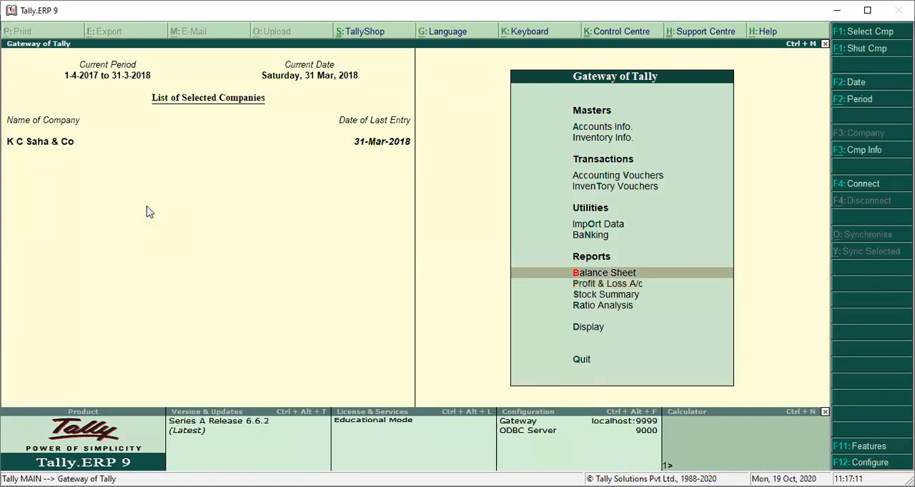
{"action": "key", "text": "Return"}
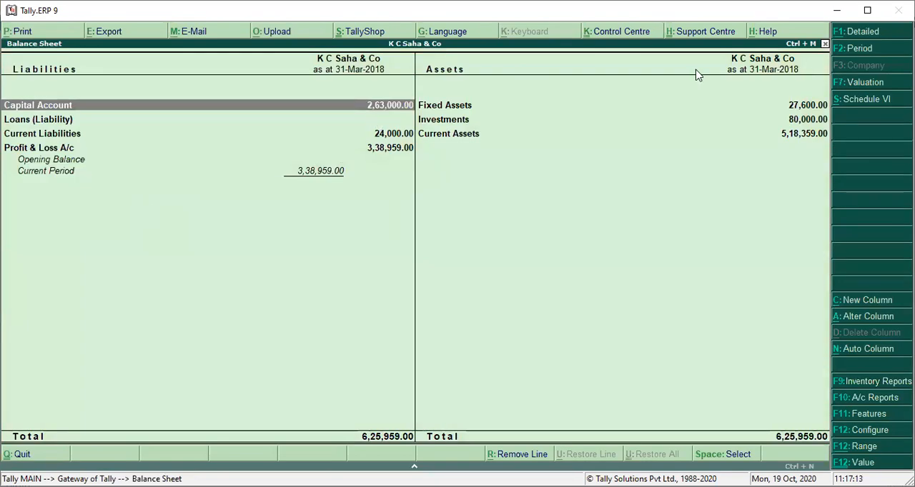
{"action": "left_click", "coordinate": [866, 32]}
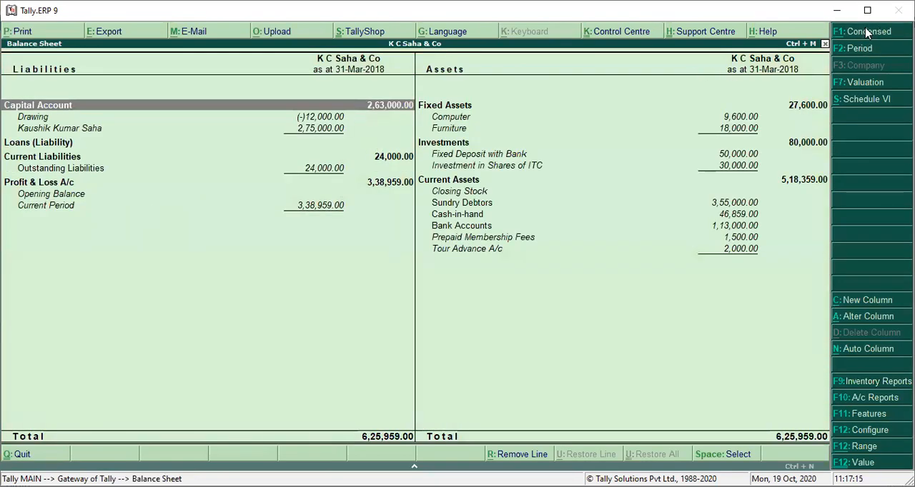